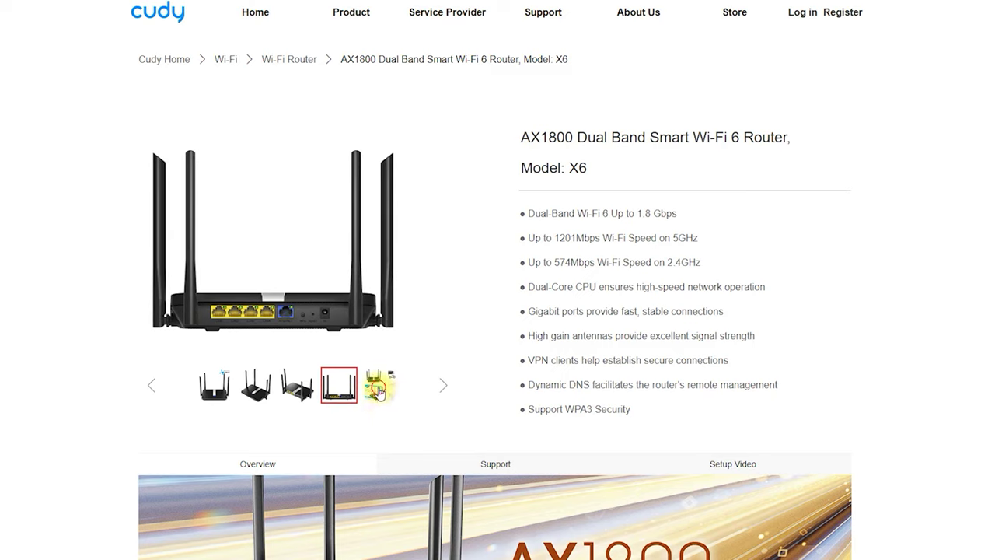
View the boxed-router photo in the X6 gallery and scroll down to the specifications table.
{"action": "left_click", "coordinate": [380, 402]}
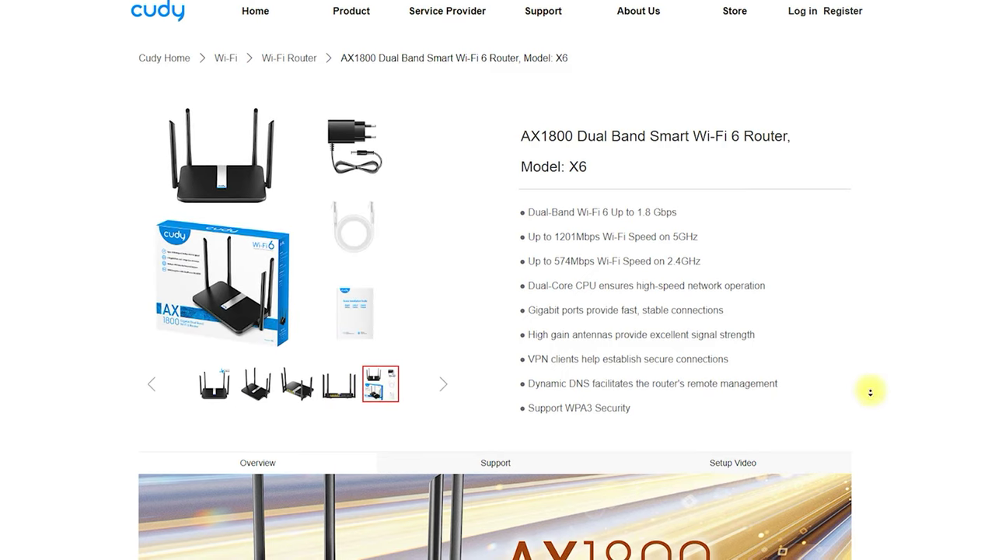
{"action": "scroll", "coordinate": [868, 374], "scroll_direction": "down", "scroll_amount": 2}
{"action": "scroll", "coordinate": [871, 397], "scroll_direction": "down", "scroll_amount": 3}
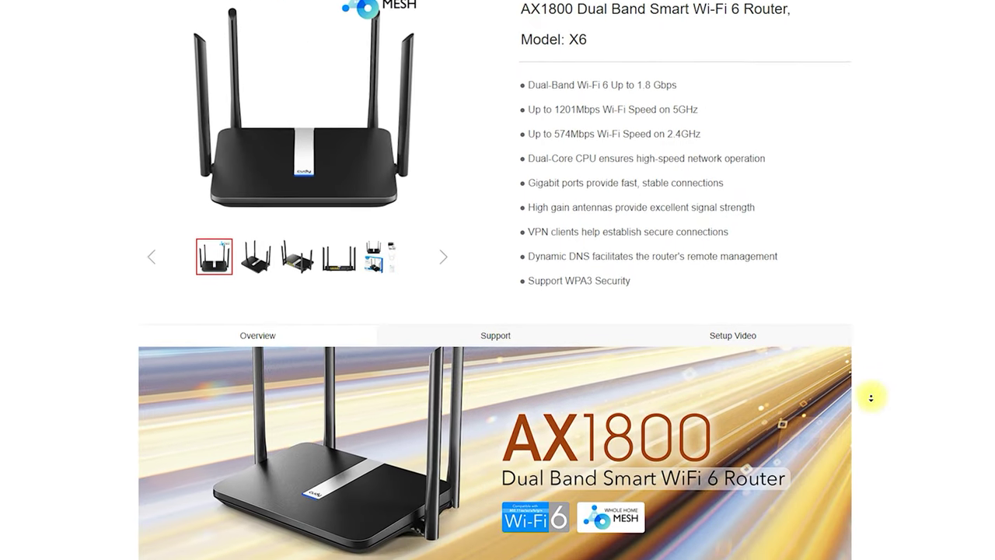
{"action": "scroll", "coordinate": [871, 397], "scroll_direction": "down", "scroll_amount": 3}
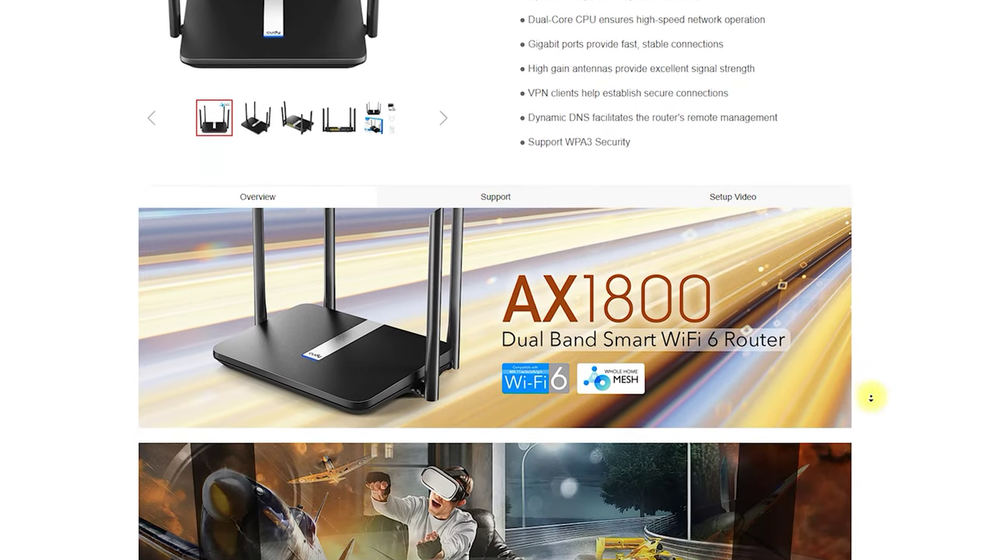
{"action": "scroll", "coordinate": [871, 397], "scroll_direction": "down", "scroll_amount": 3}
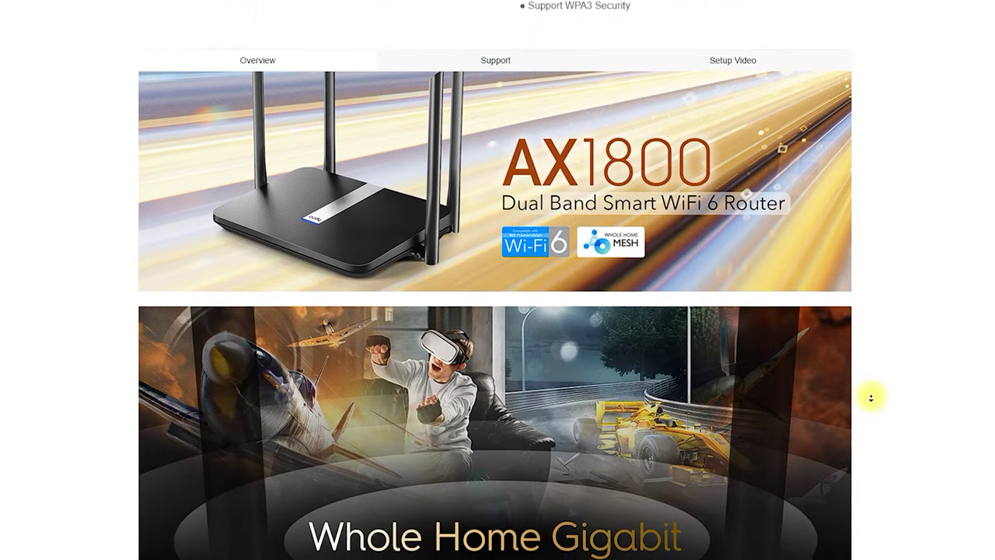
{"action": "scroll", "coordinate": [871, 397], "scroll_direction": "down", "scroll_amount": 1}
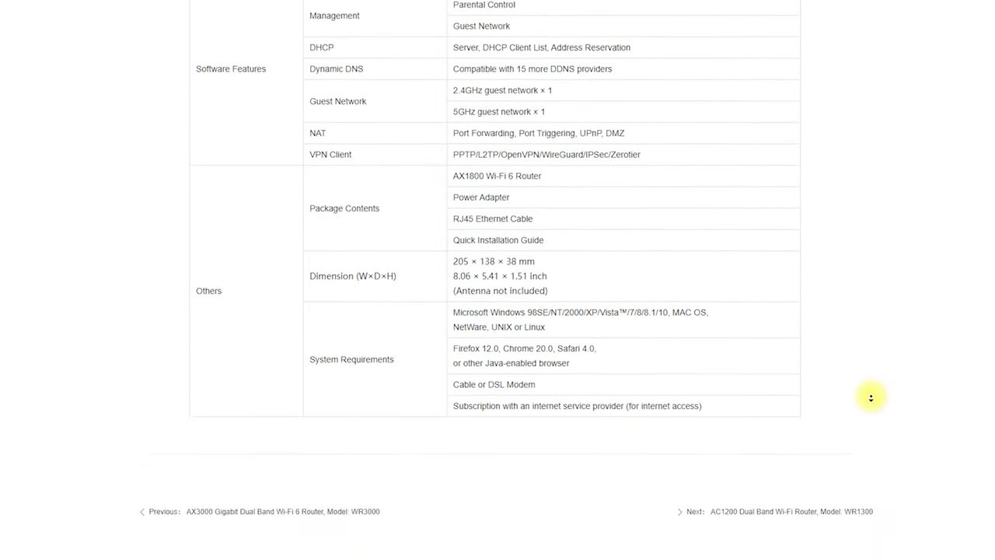
{"action": "middle_click", "coordinate": [870, 397]}
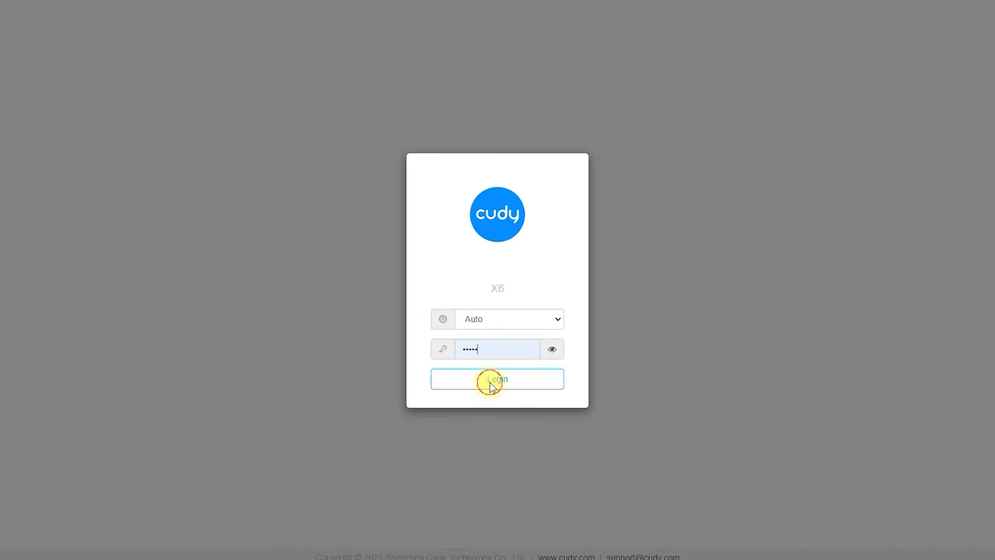
Log in, mark the Internet and client links on the topology, and view the X6 mesh details.
{"action": "left_click", "coordinate": [489, 385]}
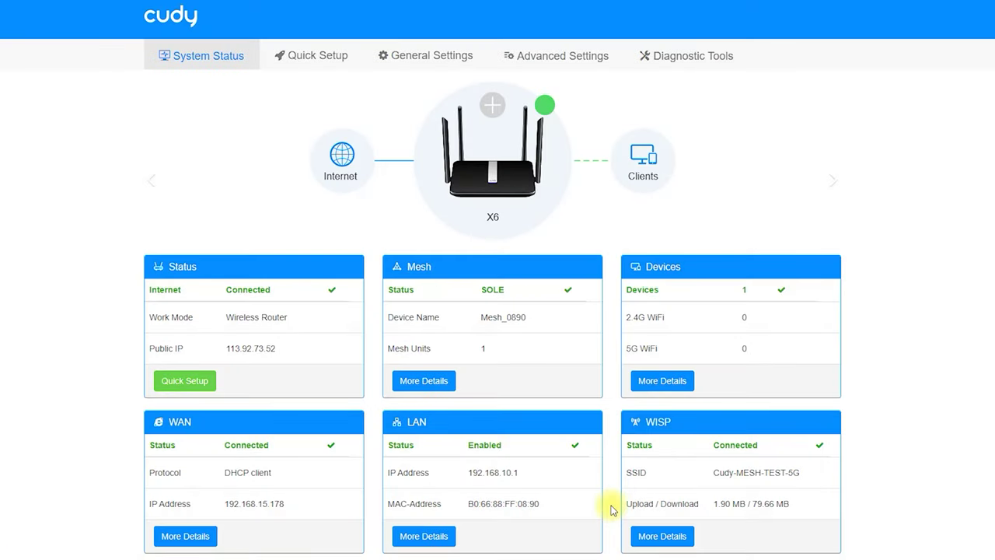
{"action": "mouse_move", "coordinate": [307, 222]}
{"action": "left_mouse_down"}
{"action": "mouse_move", "coordinate": [337, 222]}
{"action": "mouse_move", "coordinate": [295, 195]}
{"action": "mouse_move", "coordinate": [317, 195]}
{"action": "left_mouse_up"}
{"action": "left_click_drag", "start_coordinate": [373, 161], "coordinate": [424, 165]}
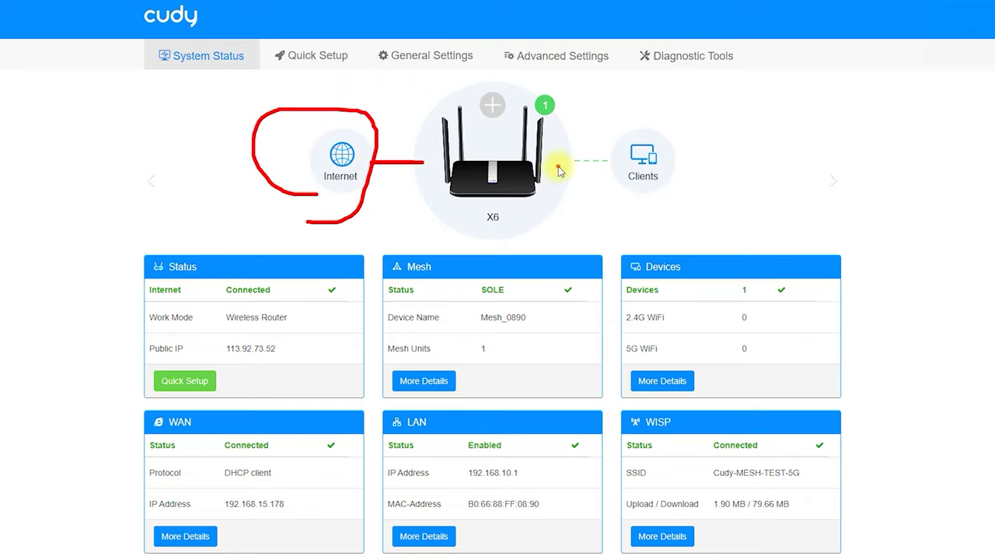
{"action": "left_click_drag", "start_coordinate": [558, 166], "coordinate": [611, 163]}
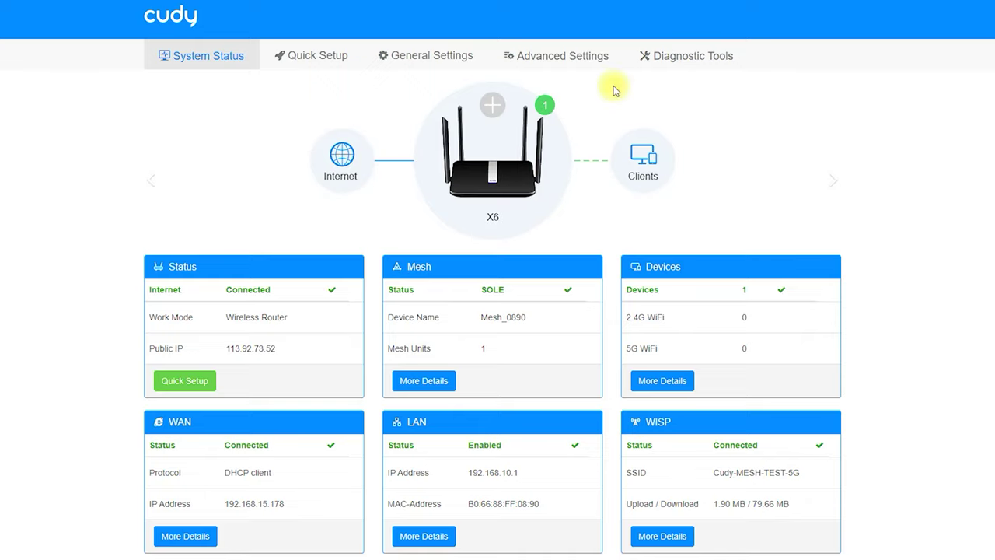
{"action": "left_click", "coordinate": [533, 188]}
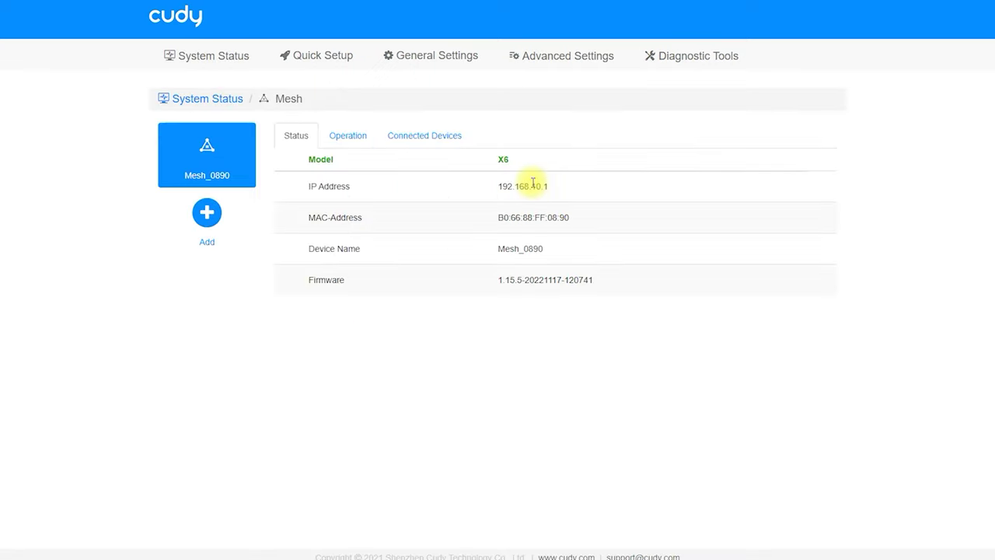
Check the one wired client's real-time download rate in Devices, then go back to System Status.
{"action": "left_click", "coordinate": [218, 54]}
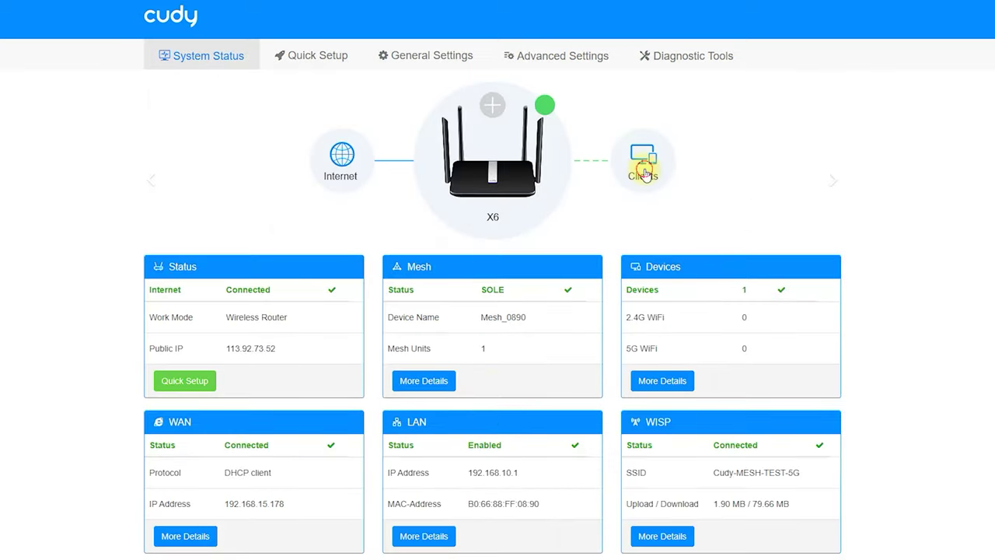
{"action": "left_click", "coordinate": [642, 162]}
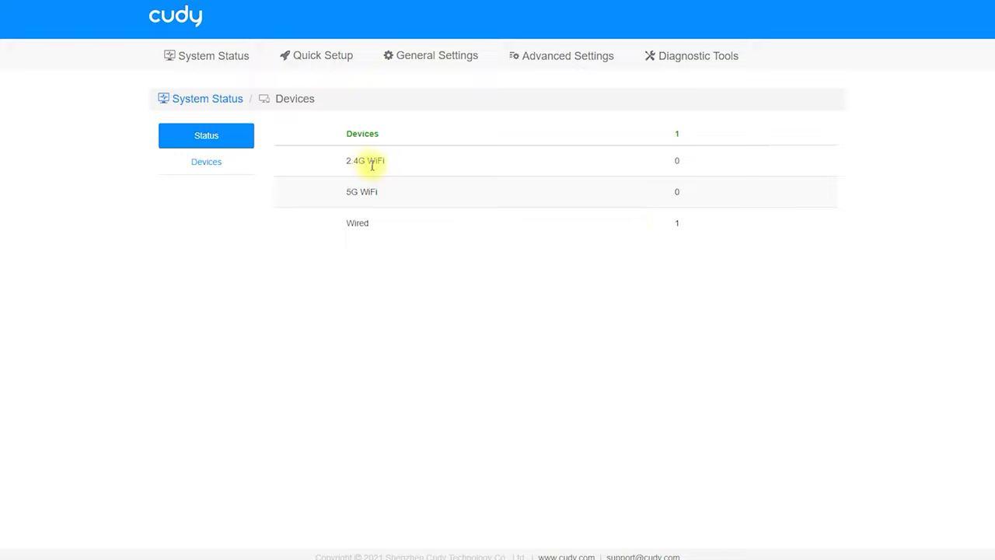
{"action": "left_click", "coordinate": [207, 165]}
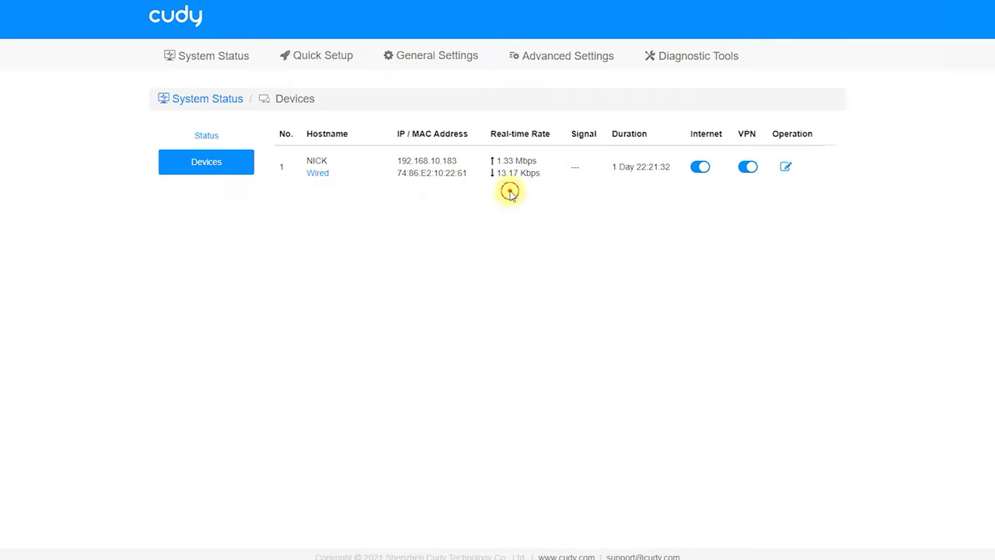
{"action": "left_click_drag", "start_coordinate": [509, 191], "coordinate": [509, 239]}
{"action": "mouse_move", "coordinate": [493, 206]}
{"action": "left_mouse_down"}
{"action": "mouse_move", "coordinate": [503, 193]}
{"action": "mouse_move", "coordinate": [541, 208]}
{"action": "left_mouse_up"}
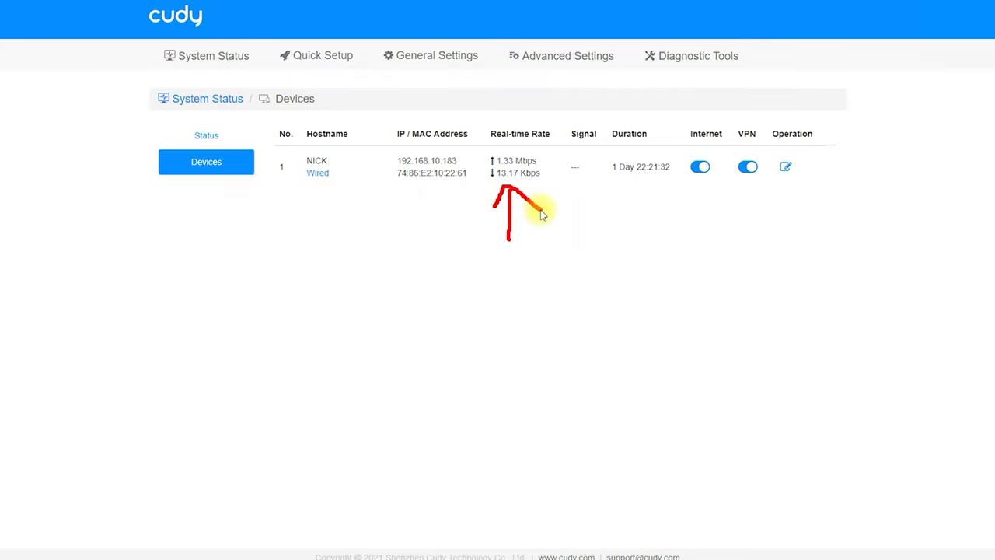
{"action": "left_click", "coordinate": [574, 390]}
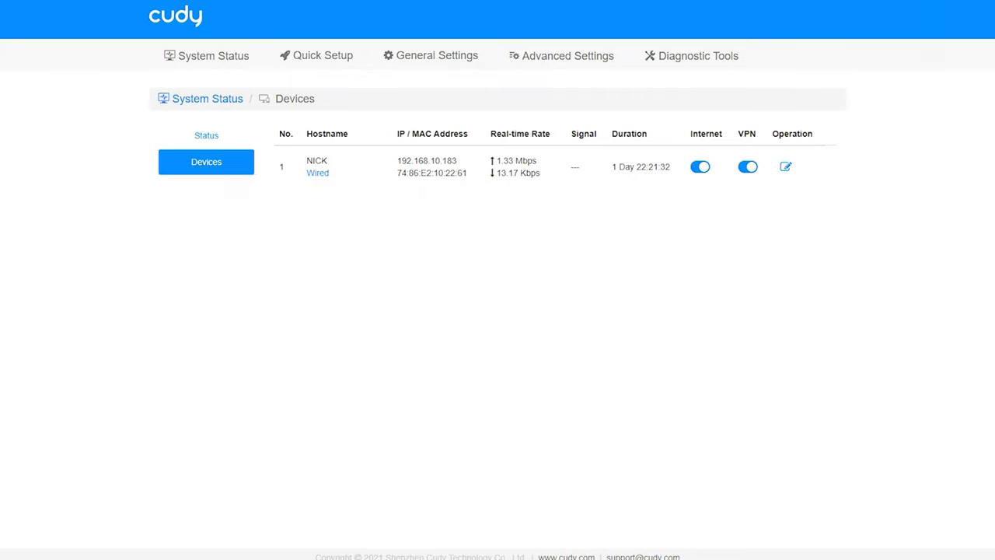
{"action": "left_click", "coordinate": [198, 53]}
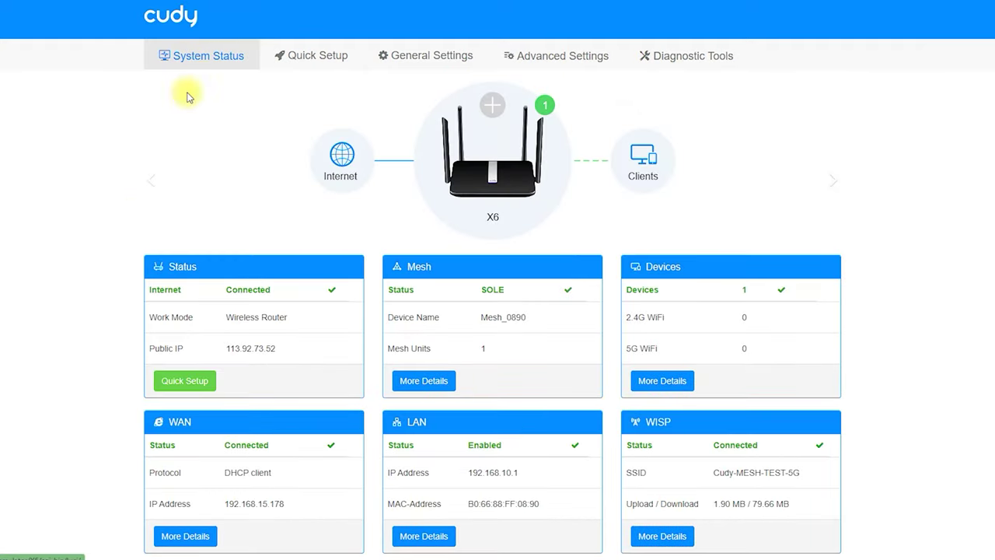
Underline Quick Setup's Wireless Router, Access Point, Wireless Extender and WISP modes, then go back to System Status.
{"action": "scroll", "coordinate": [126, 220], "scroll_direction": "down", "scroll_amount": 1}
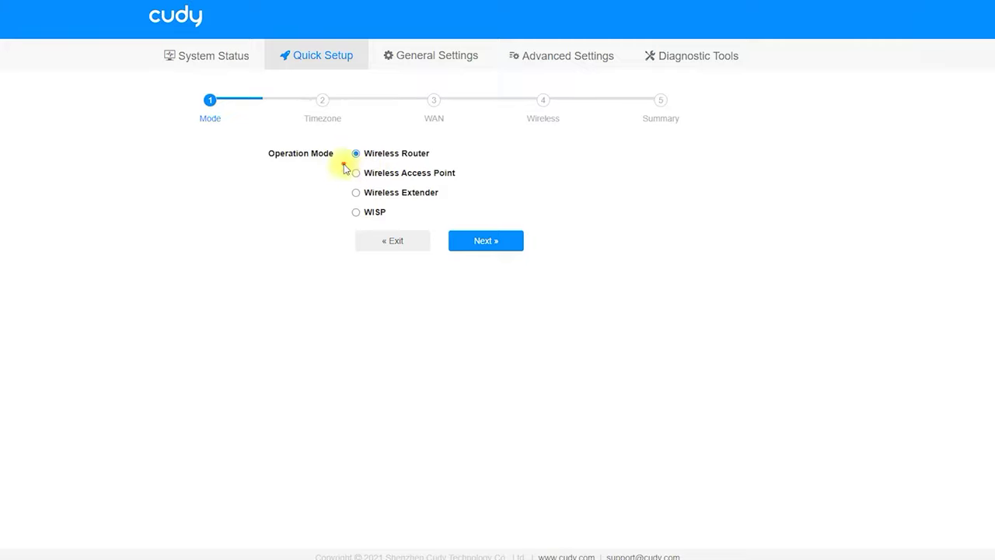
{"action": "left_click_drag", "start_coordinate": [344, 163], "coordinate": [437, 159]}
{"action": "left_click_drag", "start_coordinate": [343, 182], "coordinate": [464, 179]}
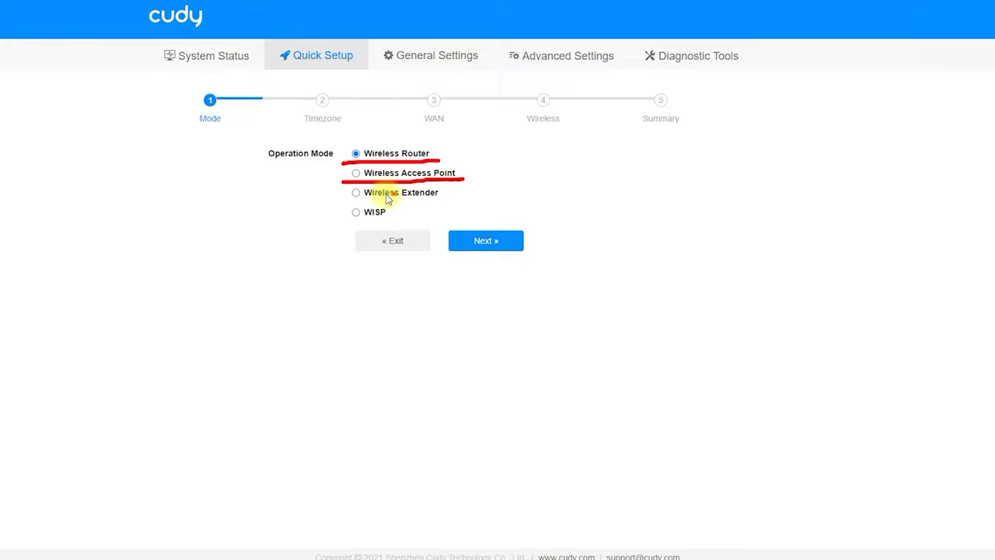
{"action": "left_click_drag", "start_coordinate": [344, 200], "coordinate": [447, 204]}
{"action": "left_click_drag", "start_coordinate": [340, 223], "coordinate": [426, 218]}
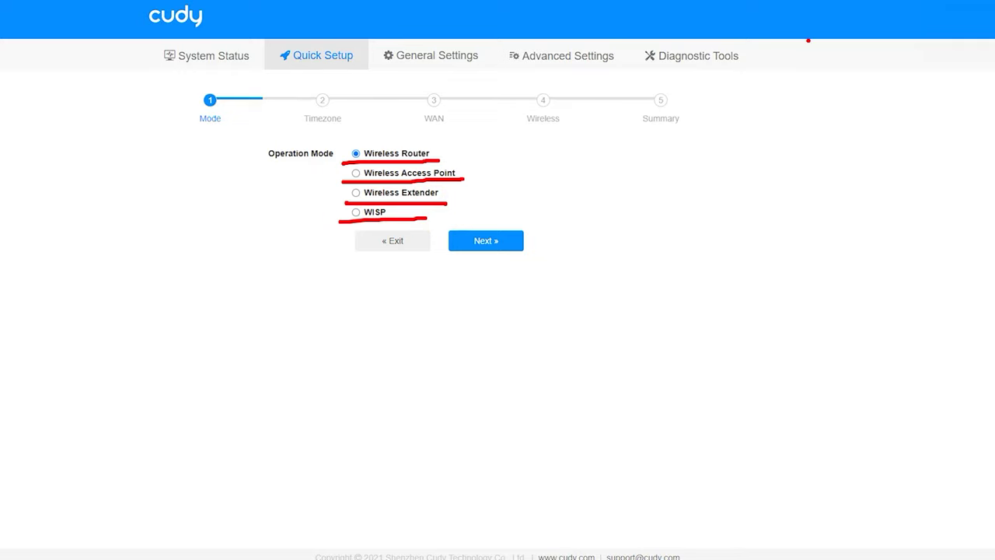
{"action": "left_click", "coordinate": [258, 59]}
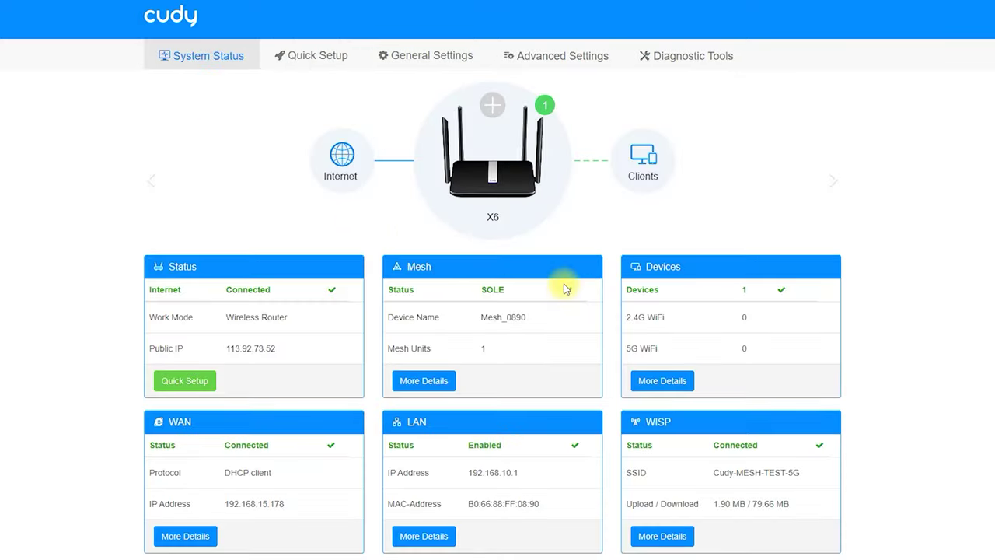
Preview the mesh unit's rename, firmware upgrade and reboot dialogs without applying any, then view Connected Devices.
{"action": "scroll", "coordinate": [562, 284], "scroll_direction": "down", "scroll_amount": 3}
{"action": "left_click", "coordinate": [423, 263]}
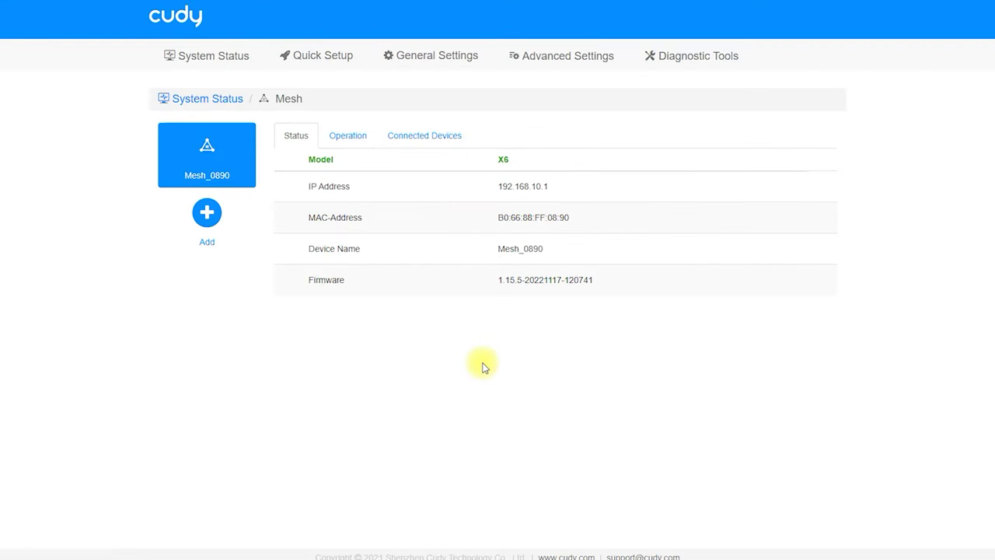
{"action": "left_click", "coordinate": [345, 137]}
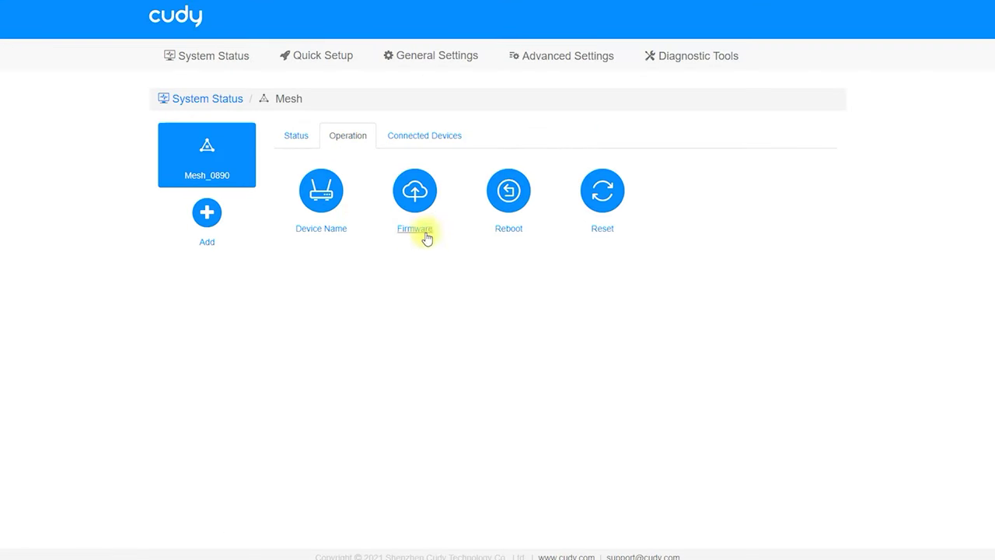
{"action": "left_click", "coordinate": [298, 232]}
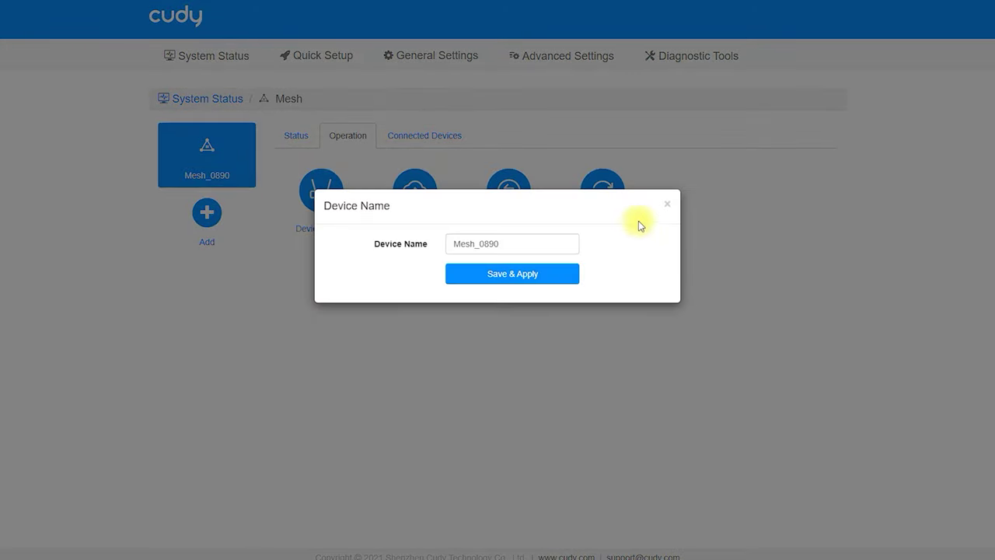
{"action": "left_click", "coordinate": [666, 208]}
{"action": "left_click", "coordinate": [420, 231]}
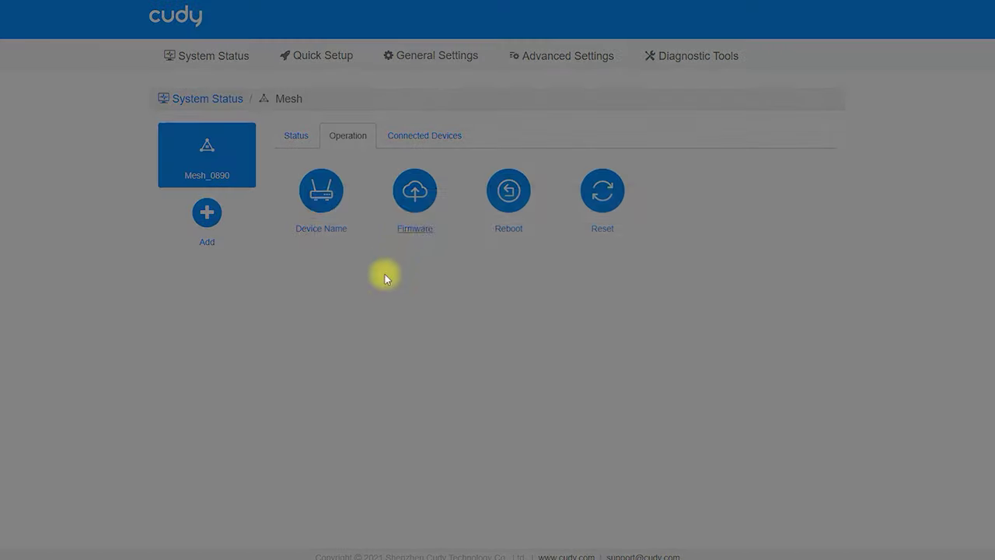
{"action": "left_click", "coordinate": [666, 206]}
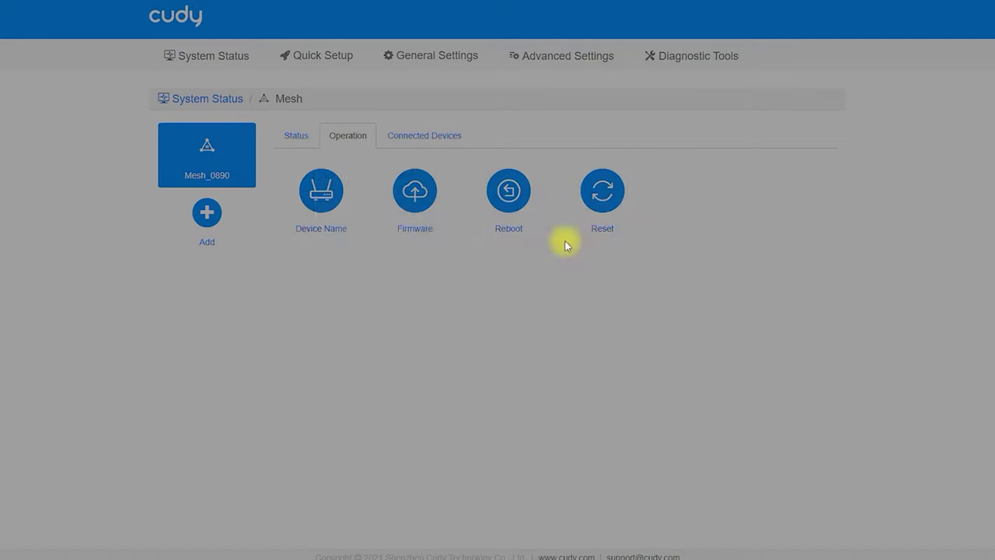
{"action": "left_click", "coordinate": [504, 229]}
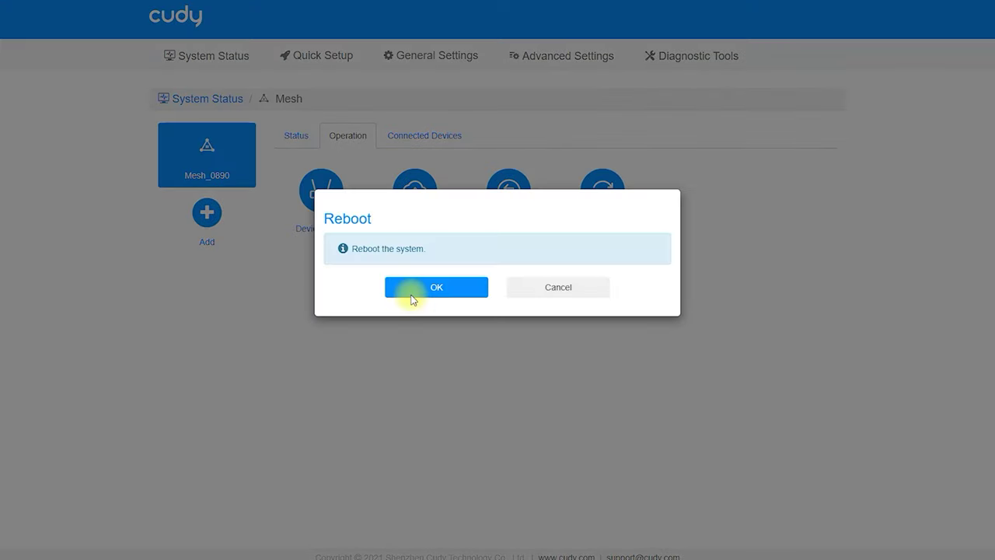
{"action": "left_click", "coordinate": [547, 294]}
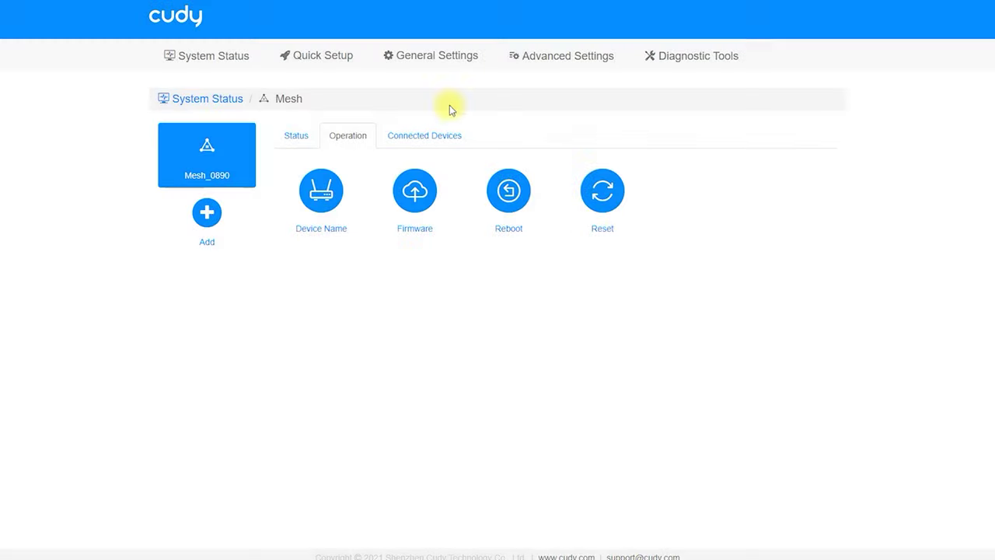
{"action": "left_click", "coordinate": [414, 141]}
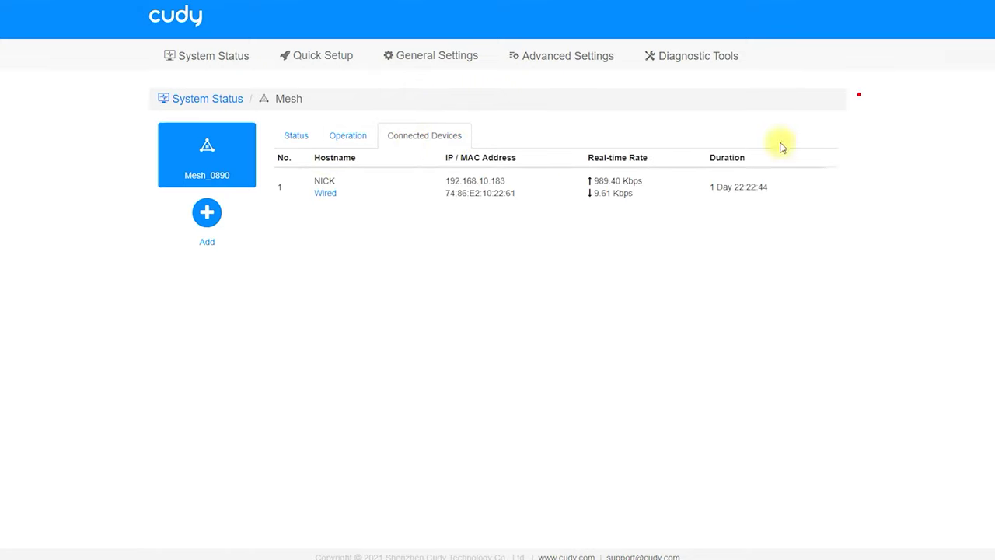
Arrow the wired client's real-time rate and 1 Day 22:22:44 connection duration, then clear the arrows.
{"action": "mouse_move", "coordinate": [611, 204]}
{"action": "left_mouse_down"}
{"action": "mouse_move", "coordinate": [611, 260]}
{"action": "mouse_move", "coordinate": [603, 203]}
{"action": "mouse_move", "coordinate": [653, 231]}
{"action": "left_mouse_up"}
{"action": "left_click", "coordinate": [666, 231]}
{"action": "mouse_move", "coordinate": [744, 199]}
{"action": "left_mouse_down"}
{"action": "mouse_move", "coordinate": [755, 223]}
{"action": "mouse_move", "coordinate": [739, 233]}
{"action": "mouse_move", "coordinate": [815, 221]}
{"action": "left_mouse_up"}
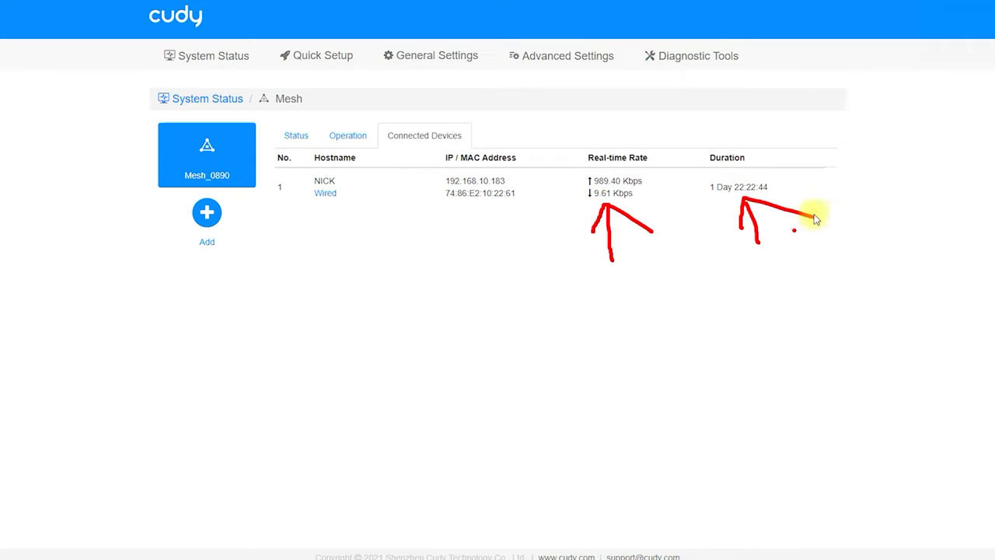
{"action": "key", "text": "Escape"}
Circle the WAN, LAN, WISP, Wireless 2.4G, Wireless 5G and VPN card titles, then clear the marks.
{"action": "left_click", "coordinate": [234, 55]}
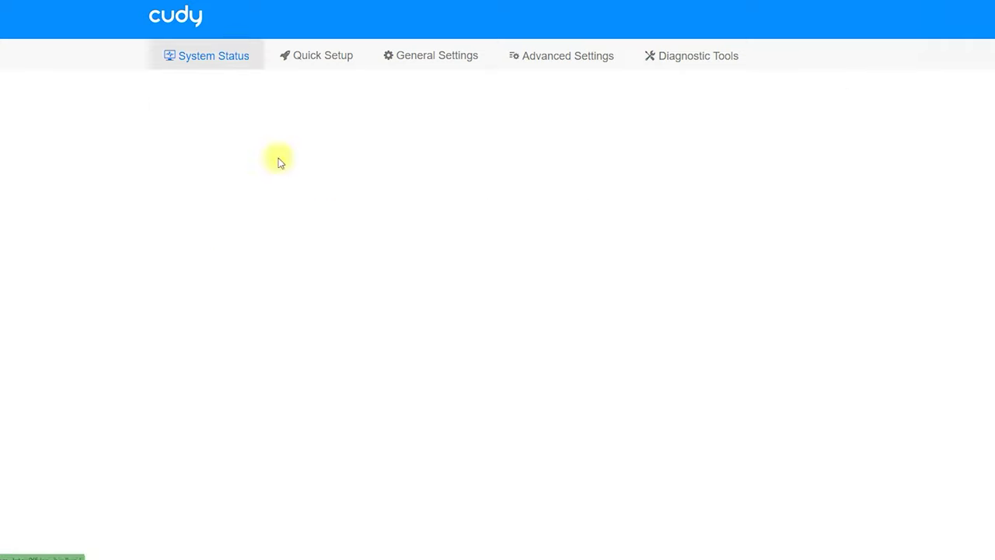
{"action": "scroll", "coordinate": [528, 202], "scroll_direction": "down", "scroll_amount": 2}
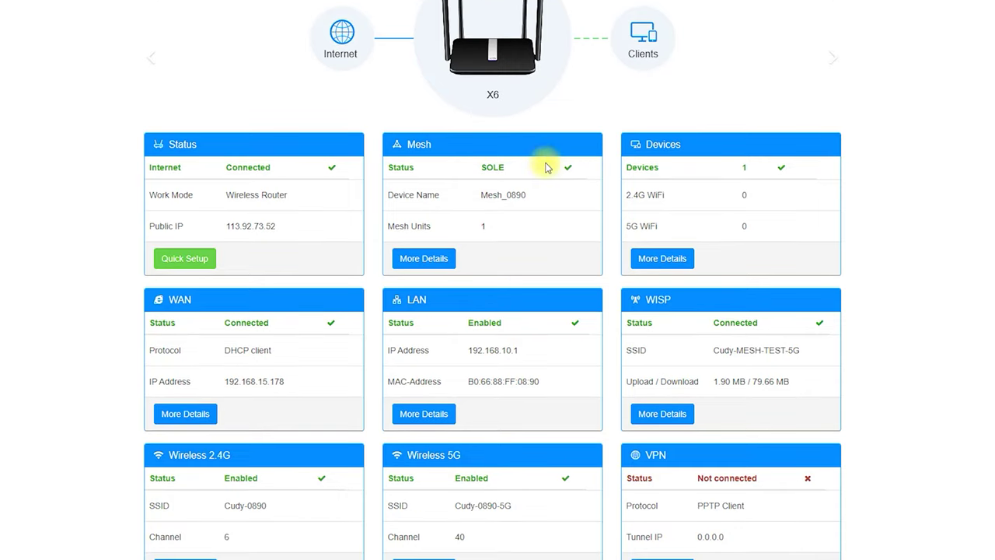
{"action": "scroll", "coordinate": [595, 145], "scroll_direction": "down", "scroll_amount": 3}
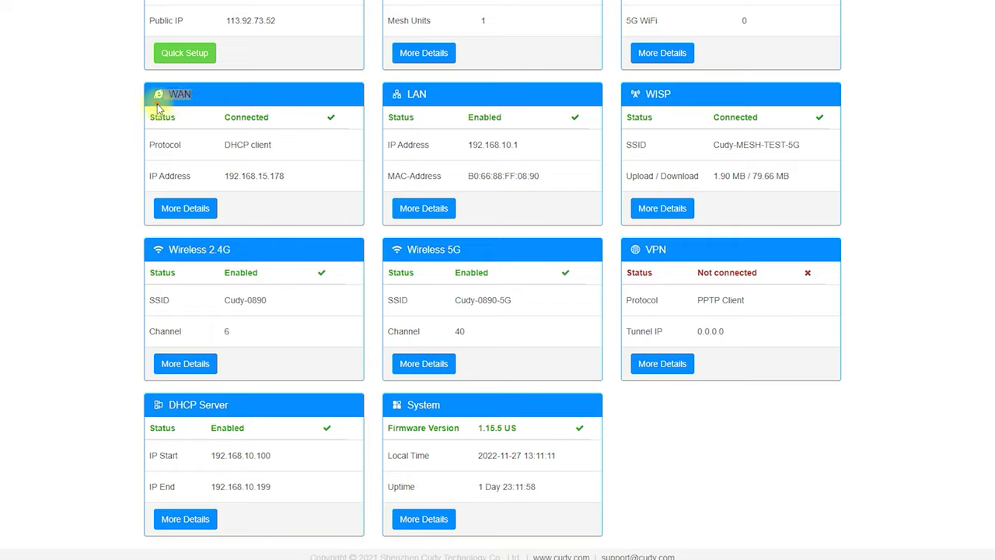
{"action": "mouse_move", "coordinate": [205, 98]}
{"action": "left_mouse_down"}
{"action": "mouse_move", "coordinate": [195, 88]}
{"action": "mouse_move", "coordinate": [183, 114]}
{"action": "left_mouse_up"}
{"action": "left_click_drag", "start_coordinate": [390, 104], "coordinate": [392, 82]}
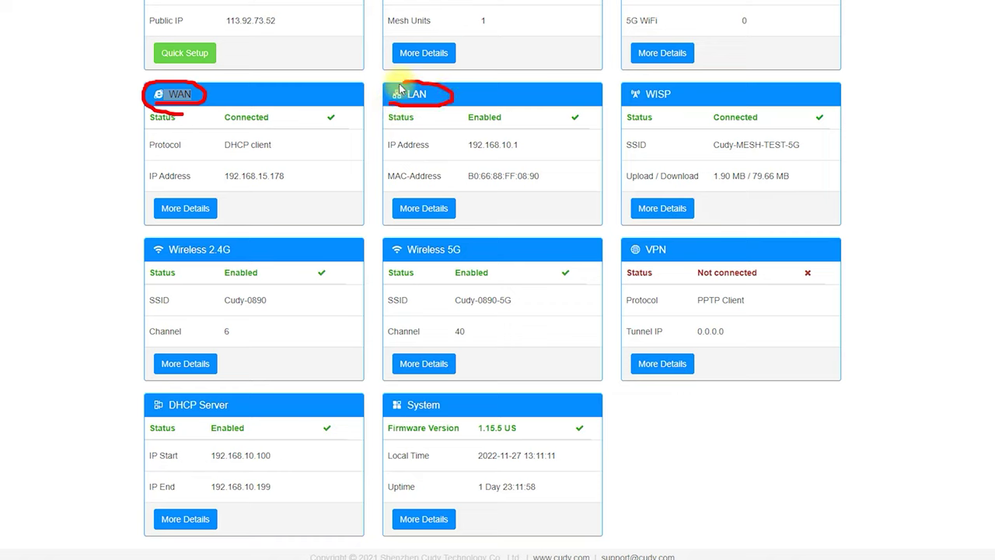
{"action": "mouse_move", "coordinate": [626, 98]}
{"action": "left_mouse_down"}
{"action": "mouse_move", "coordinate": [681, 91]}
{"action": "mouse_move", "coordinate": [609, 99]}
{"action": "left_mouse_up"}
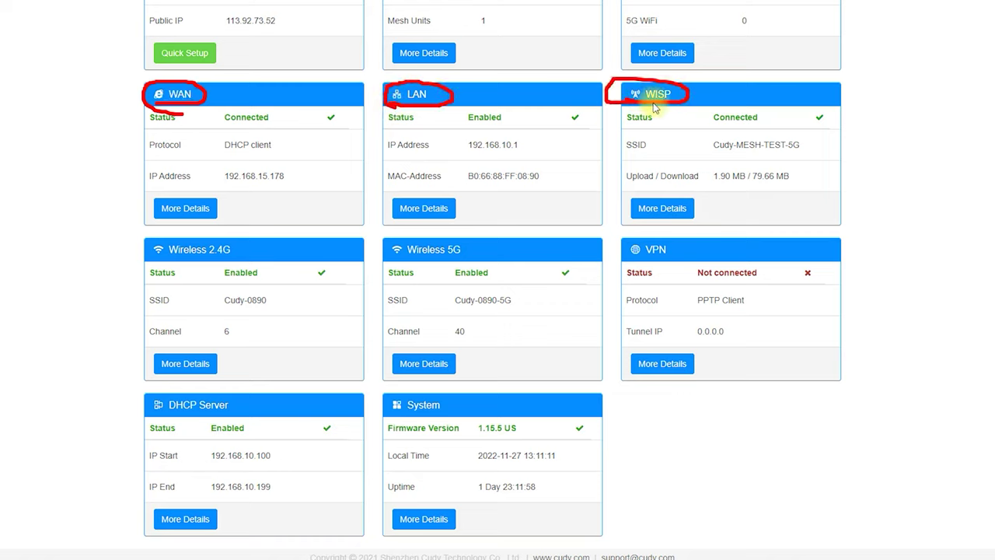
{"action": "mouse_move", "coordinate": [143, 259]}
{"action": "left_mouse_down"}
{"action": "mouse_move", "coordinate": [195, 232]}
{"action": "mouse_move", "coordinate": [155, 251]}
{"action": "left_mouse_up"}
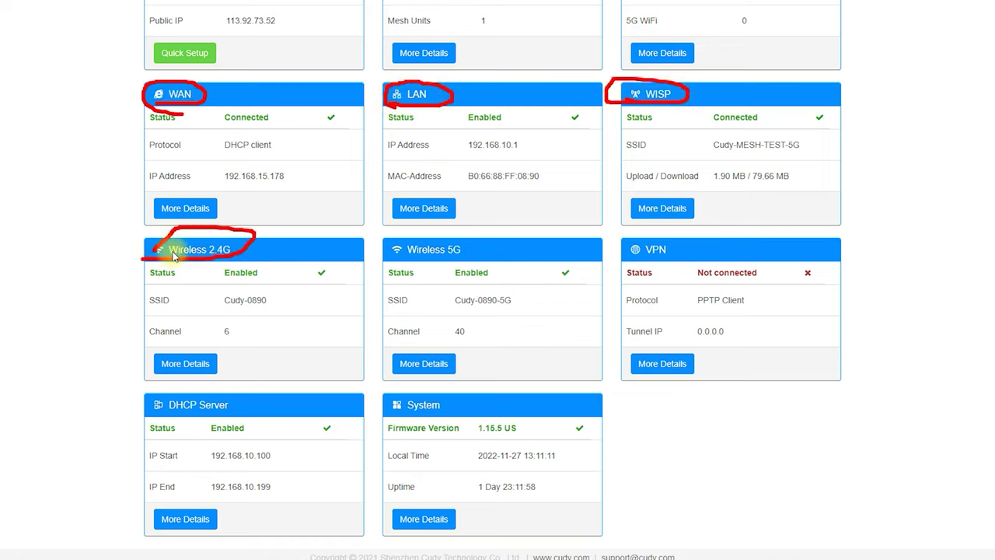
{"action": "mouse_move", "coordinate": [378, 257]}
{"action": "left_mouse_down"}
{"action": "mouse_move", "coordinate": [432, 234]}
{"action": "mouse_move", "coordinate": [383, 252]}
{"action": "left_mouse_up"}
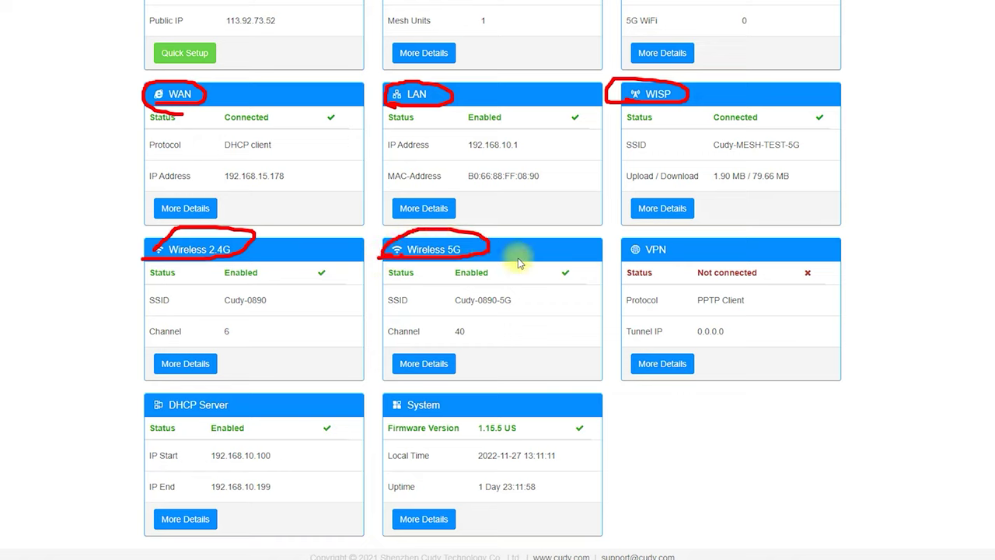
{"action": "mouse_move", "coordinate": [630, 259]}
{"action": "left_mouse_down"}
{"action": "mouse_move", "coordinate": [686, 249]}
{"action": "mouse_move", "coordinate": [621, 253]}
{"action": "left_mouse_up"}
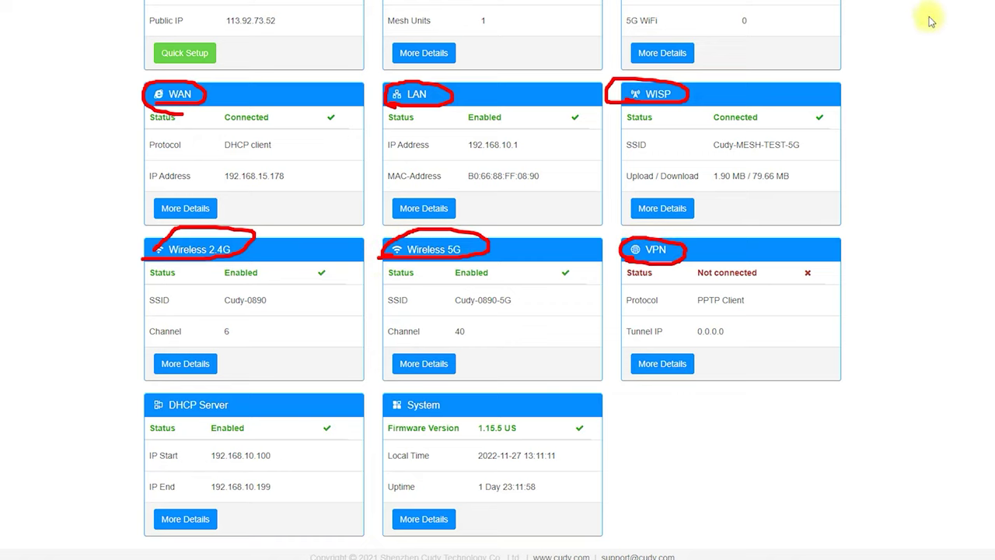
{"action": "key", "text": "Escape"}
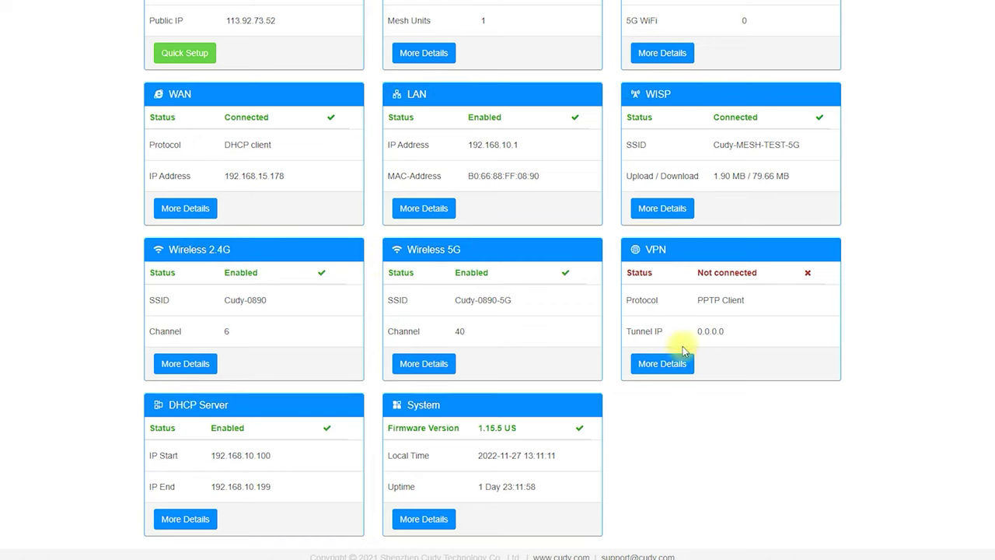
Open the VPN settings and inspect the protocol list, keeping IPSec (site-to-site).
{"action": "left_click", "coordinate": [667, 365]}
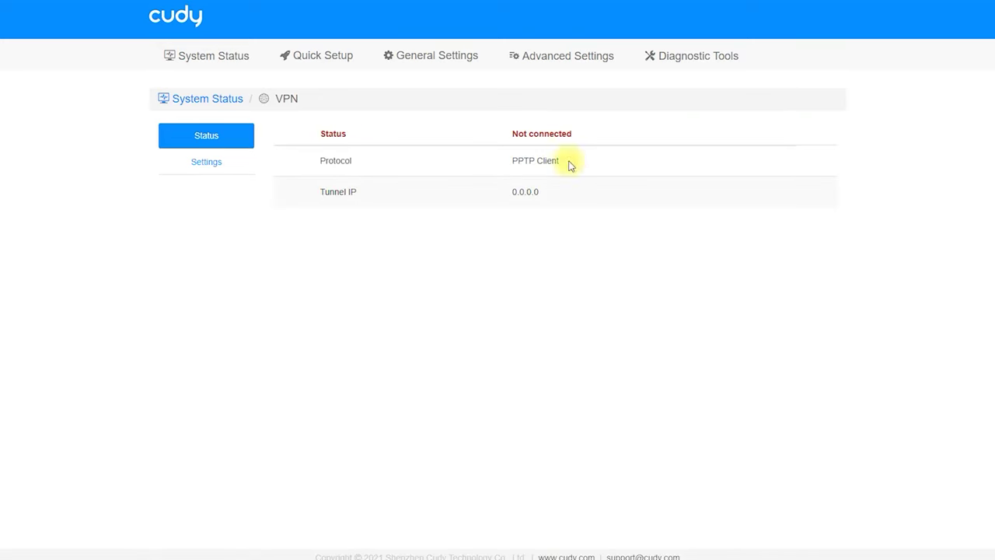
{"action": "left_click", "coordinate": [223, 169]}
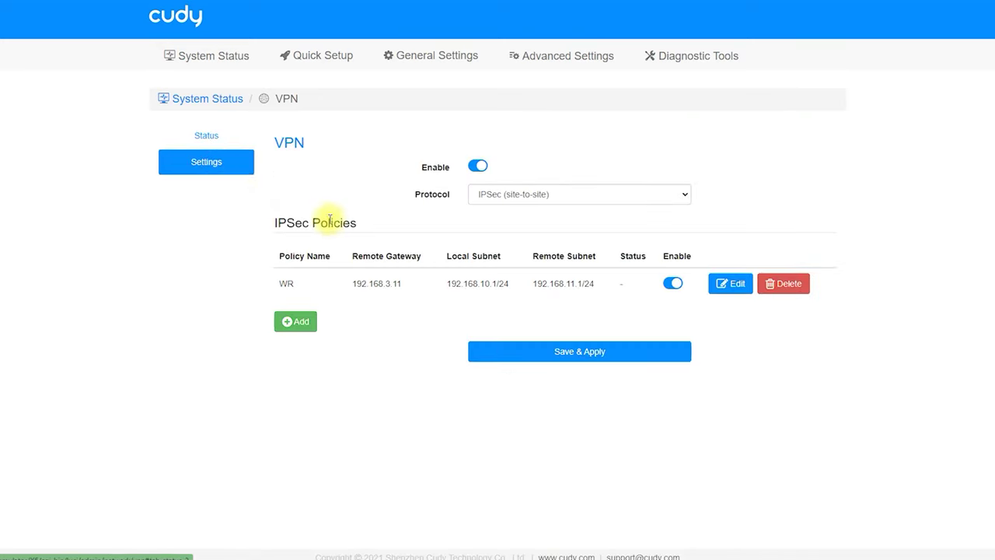
{"action": "left_click", "coordinate": [634, 196]}
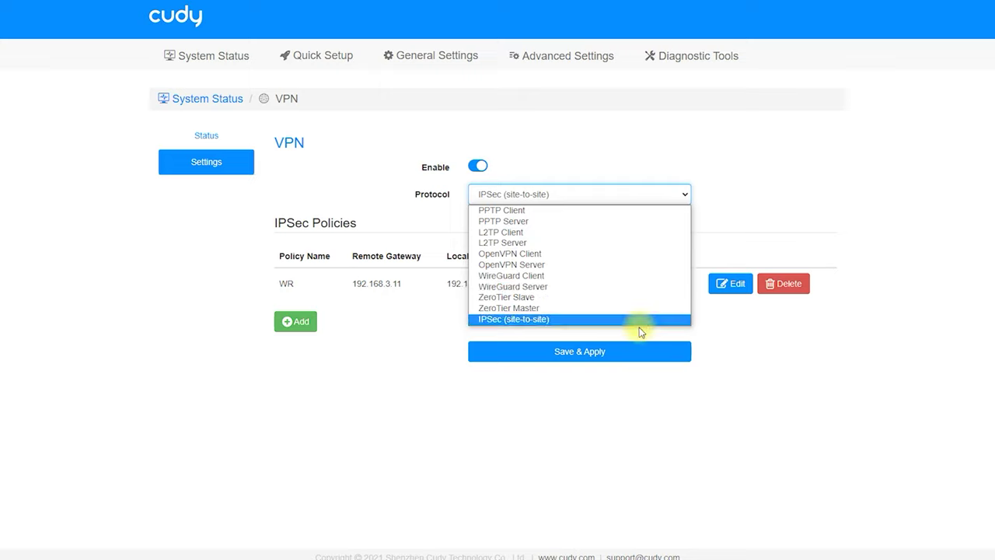
{"action": "left_click", "coordinate": [188, 250]}
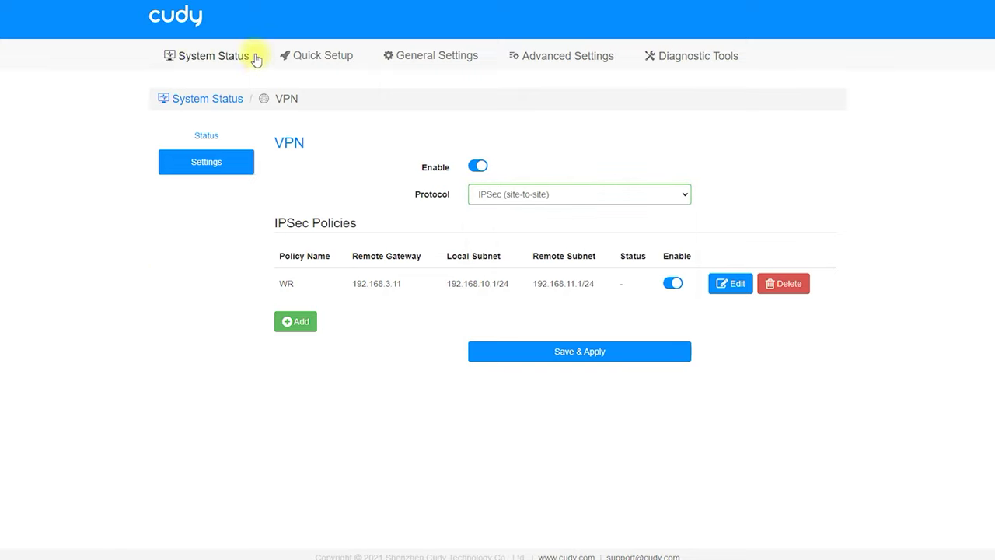
Return to System Status and mark the DHCP Server and System card titles, then clear the marks.
{"action": "left_click", "coordinate": [189, 55]}
{"action": "scroll", "coordinate": [105, 326], "scroll_direction": "down", "scroll_amount": 4}
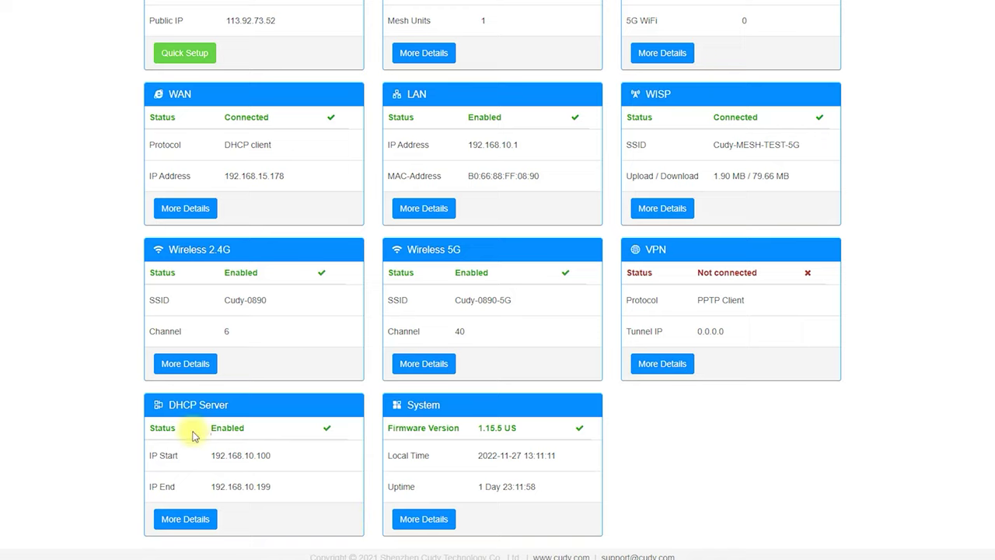
{"action": "mouse_move", "coordinate": [149, 417]}
{"action": "left_mouse_down"}
{"action": "mouse_move", "coordinate": [188, 414]}
{"action": "mouse_move", "coordinate": [218, 394]}
{"action": "mouse_move", "coordinate": [145, 402]}
{"action": "mouse_move", "coordinate": [165, 425]}
{"action": "left_mouse_up"}
{"action": "mouse_move", "coordinate": [381, 417]}
{"action": "left_mouse_down"}
{"action": "mouse_move", "coordinate": [456, 417]}
{"action": "mouse_move", "coordinate": [371, 397]}
{"action": "mouse_move", "coordinate": [414, 423]}
{"action": "left_mouse_up"}
{"action": "key", "text": "Escape"}
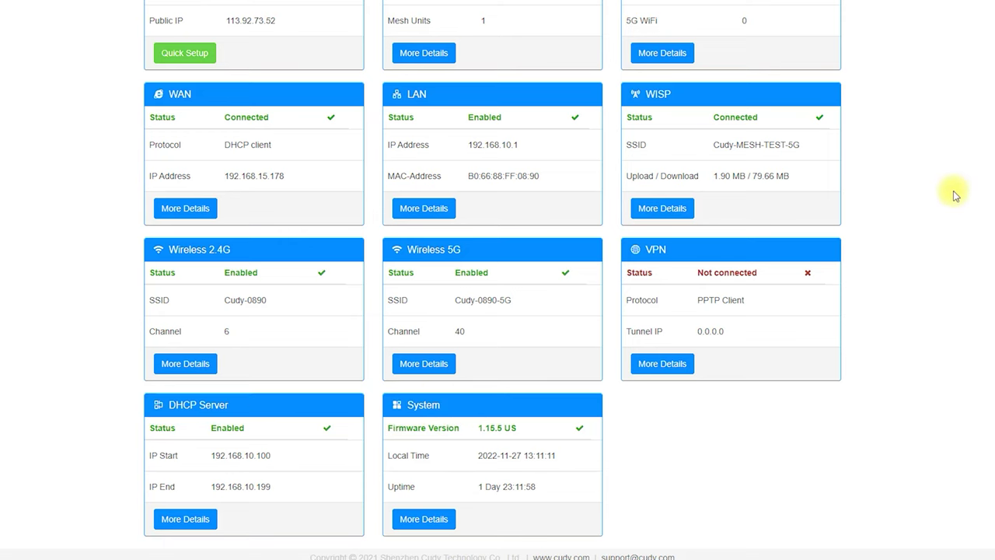
Arrow the Quick Setup, General Settings, Advanced Settings and diagnostic tools tabs, then view WAN Mode.
{"action": "scroll", "coordinate": [955, 195], "scroll_direction": "up", "scroll_amount": 5}
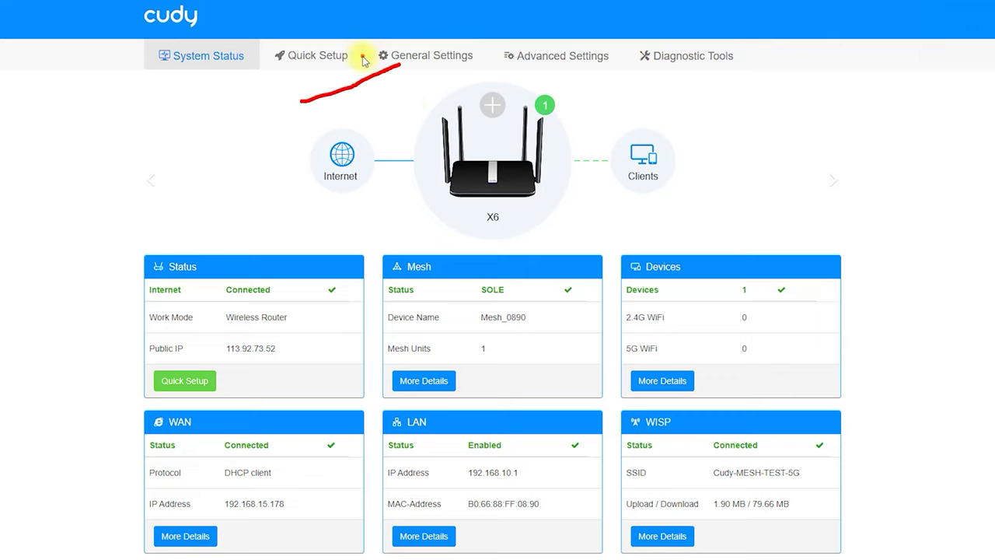
{"action": "left_click_drag", "start_coordinate": [388, 64], "coordinate": [391, 116]}
{"action": "left_click_drag", "start_coordinate": [438, 9], "coordinate": [334, 39]}
{"action": "mouse_move", "coordinate": [352, 7]}
{"action": "left_mouse_down"}
{"action": "mouse_move", "coordinate": [331, 45]}
{"action": "mouse_move", "coordinate": [379, 42]}
{"action": "left_mouse_up"}
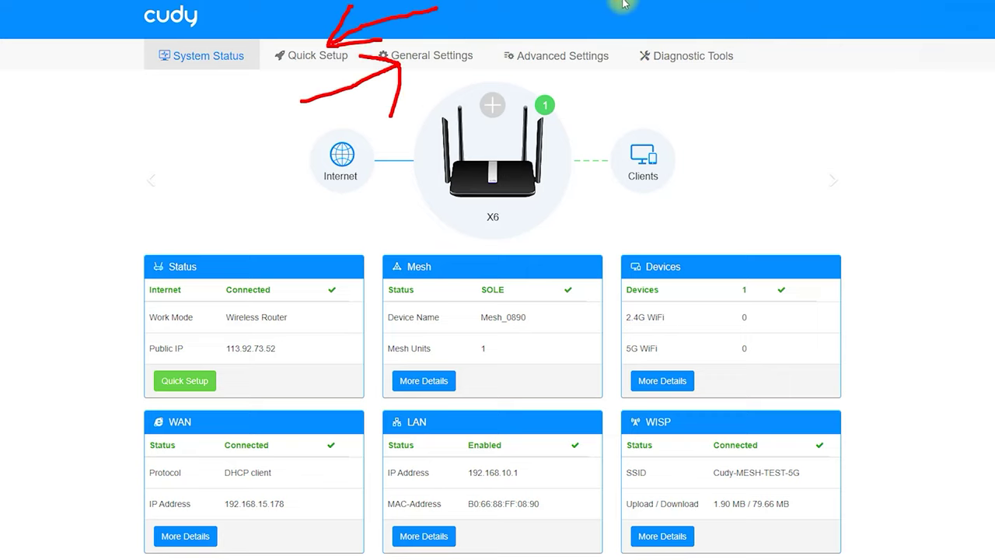
{"action": "mouse_move", "coordinate": [626, 1]}
{"action": "left_mouse_down"}
{"action": "mouse_move", "coordinate": [566, 47]}
{"action": "mouse_move", "coordinate": [620, 39]}
{"action": "left_mouse_up"}
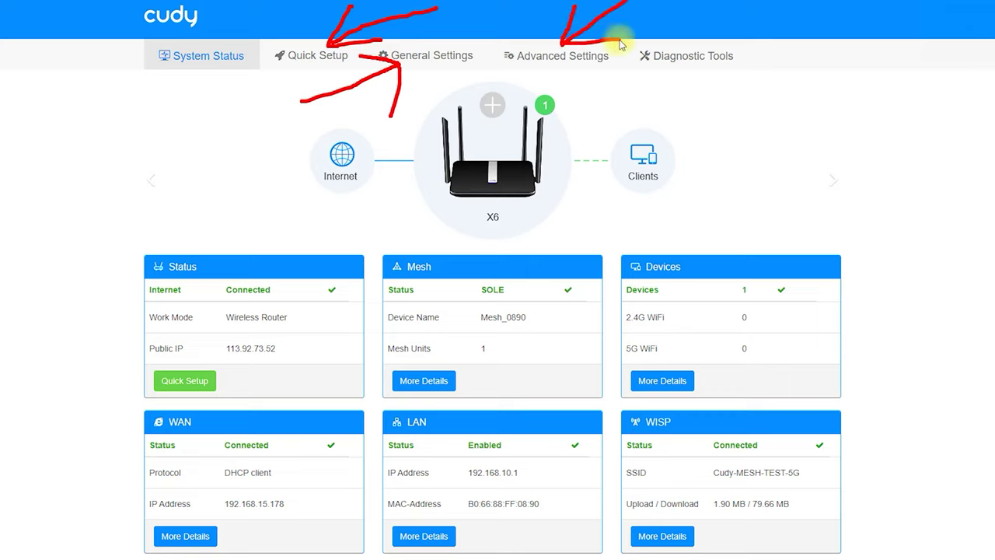
{"action": "left_click_drag", "start_coordinate": [756, 126], "coordinate": [697, 81]}
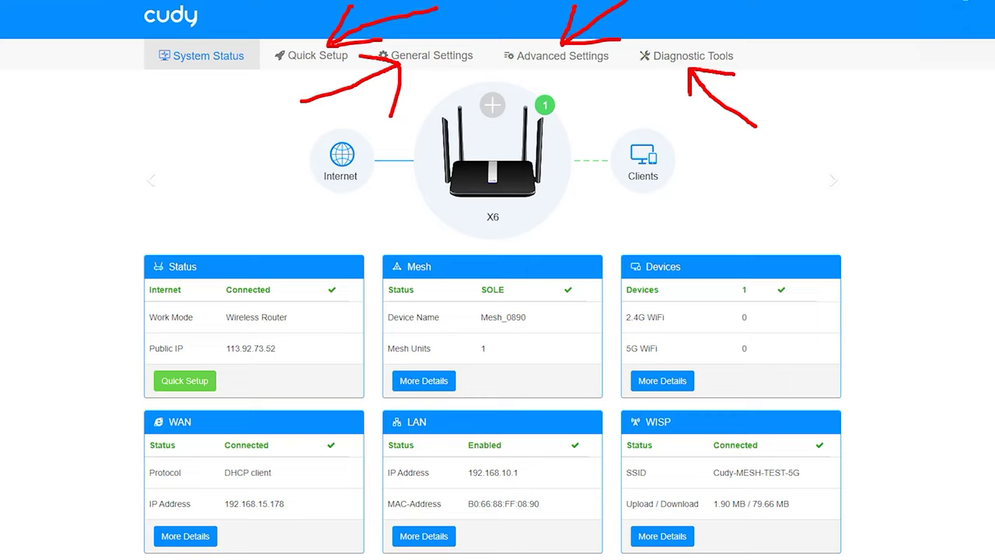
{"action": "left_click", "coordinate": [446, 58]}
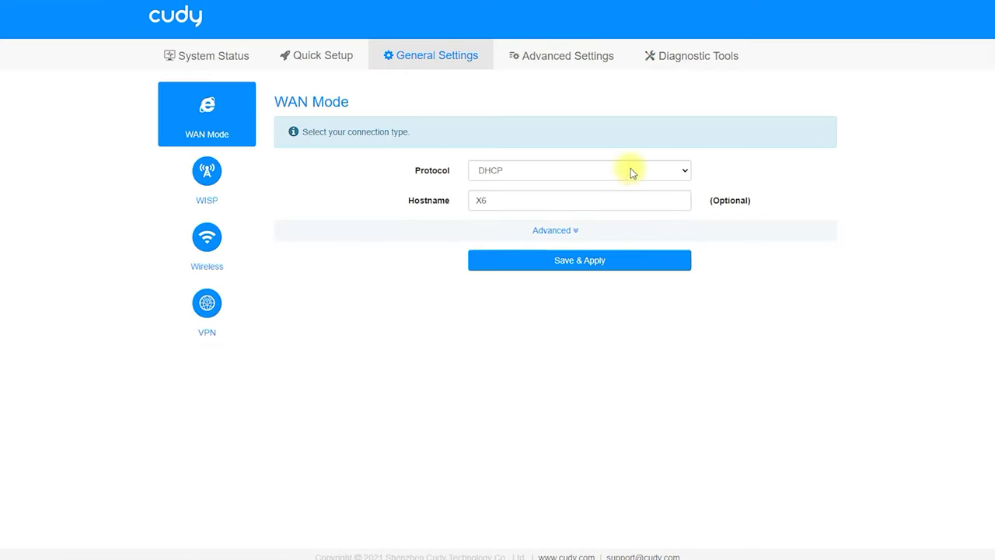
Preview the PPPoE and Static(Fixed IP) WAN protocols and their IP, gateway and DNS fields, then view WISP.
{"action": "left_click", "coordinate": [634, 172]}
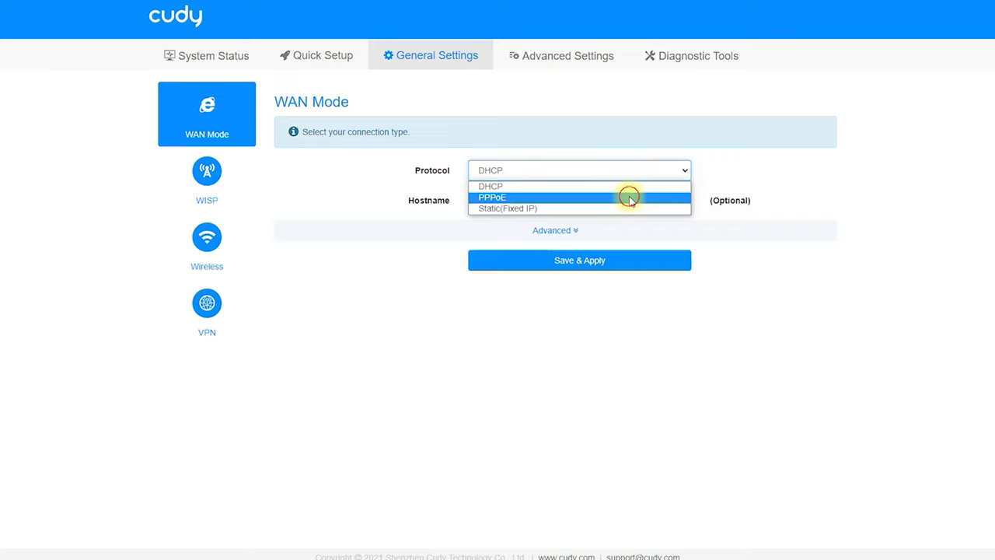
{"action": "left_click", "coordinate": [629, 199]}
{"action": "left_click", "coordinate": [631, 173]}
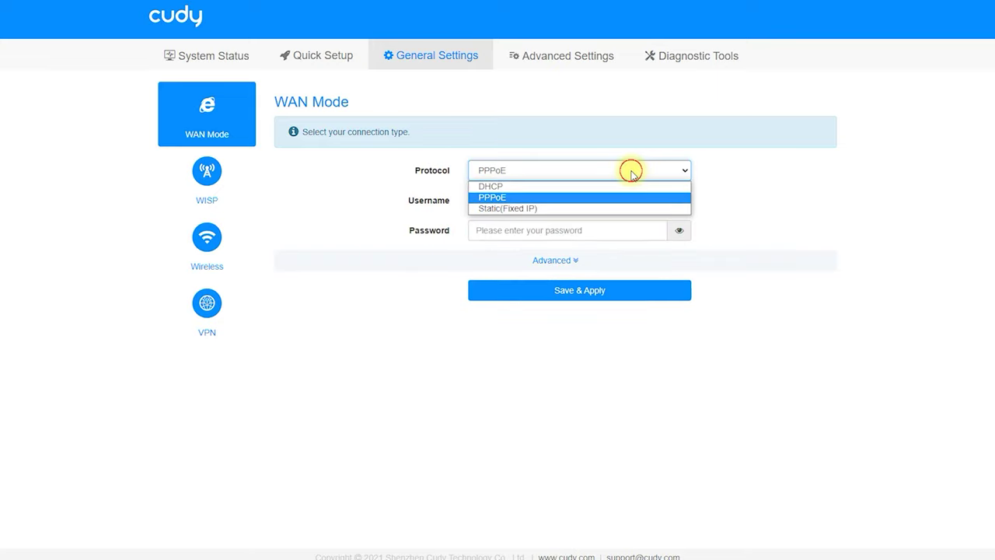
{"action": "left_click", "coordinate": [621, 212]}
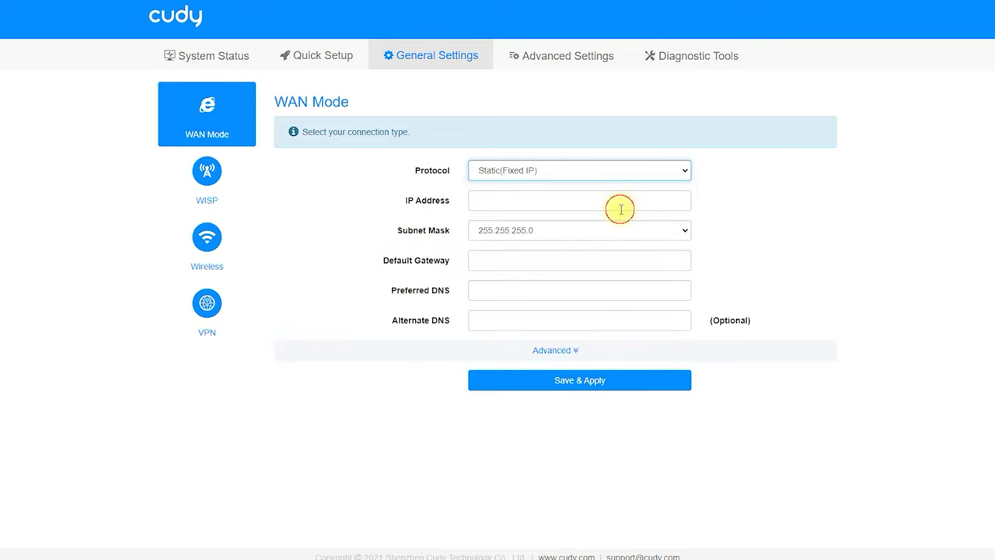
{"action": "left_click", "coordinate": [544, 207]}
{"action": "left_click", "coordinate": [533, 261]}
{"action": "left_click", "coordinate": [522, 294]}
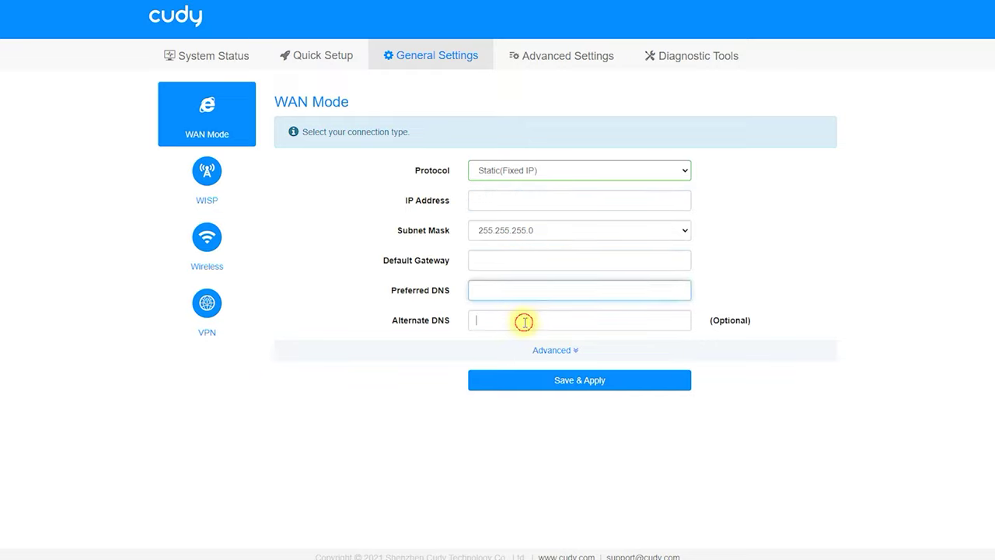
{"action": "left_click", "coordinate": [525, 320]}
{"action": "left_click", "coordinate": [227, 191]}
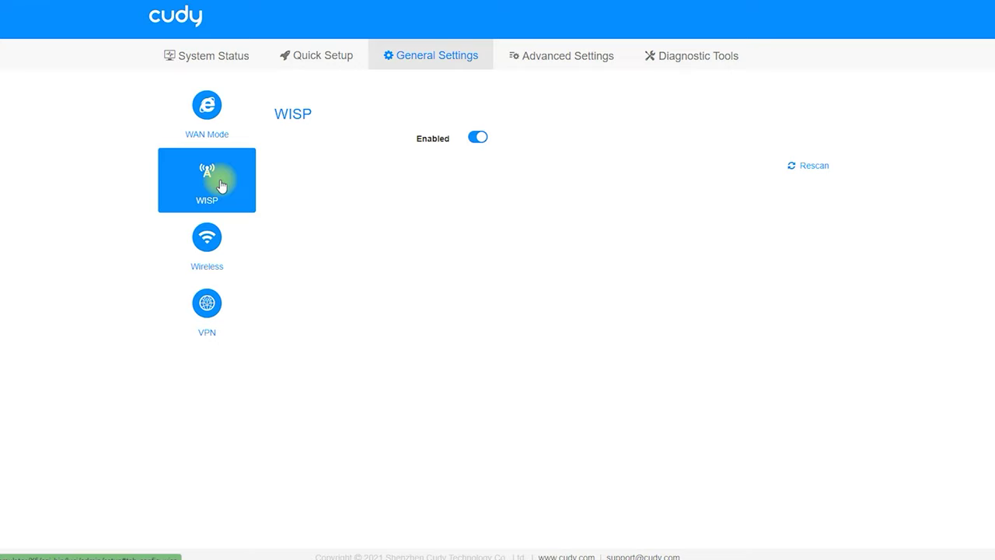
Review the WISP, Wireless and VPN settings pages, then go to Advanced Settings.
{"action": "scroll", "coordinate": [497, 270], "scroll_direction": "down", "scroll_amount": 4}
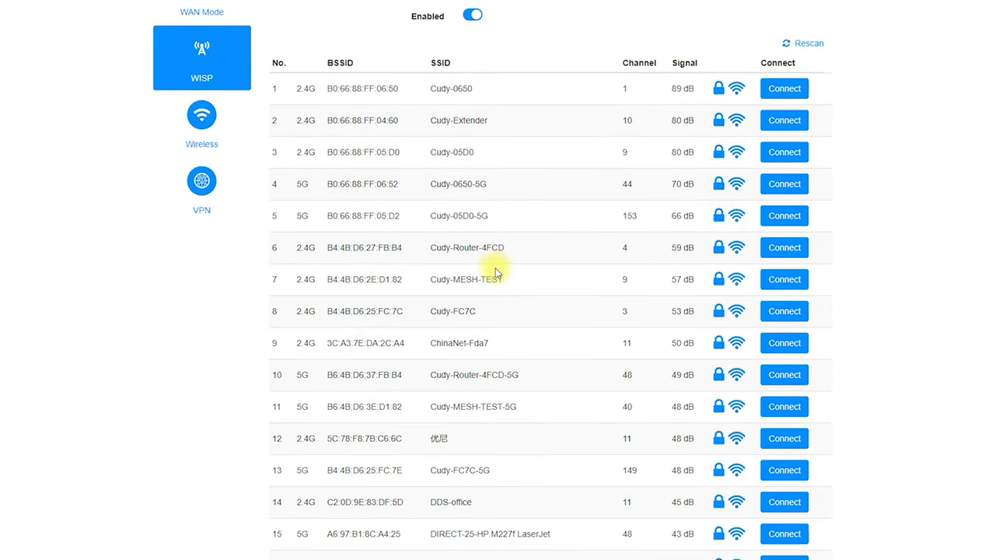
{"action": "scroll", "coordinate": [497, 270], "scroll_direction": "up", "scroll_amount": 4}
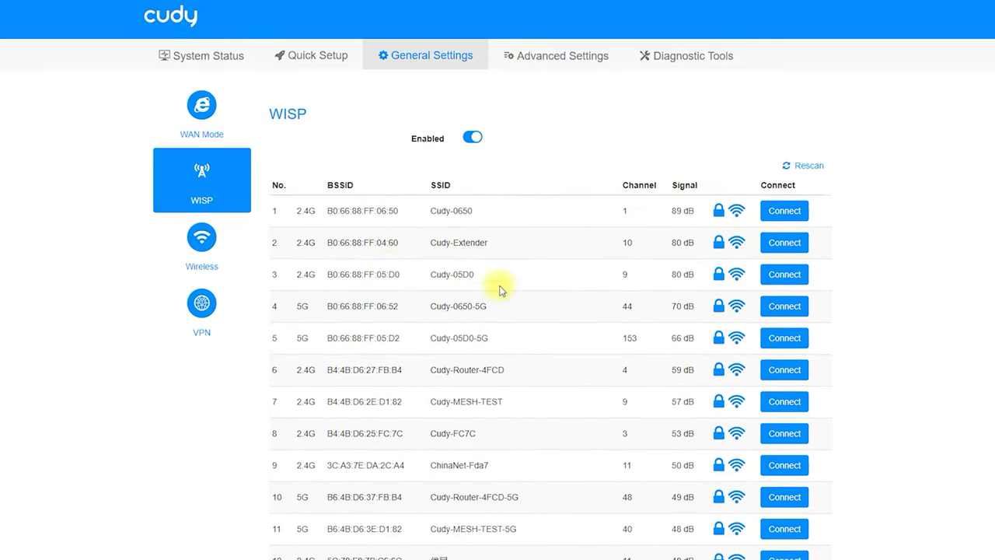
{"action": "left_click", "coordinate": [207, 239]}
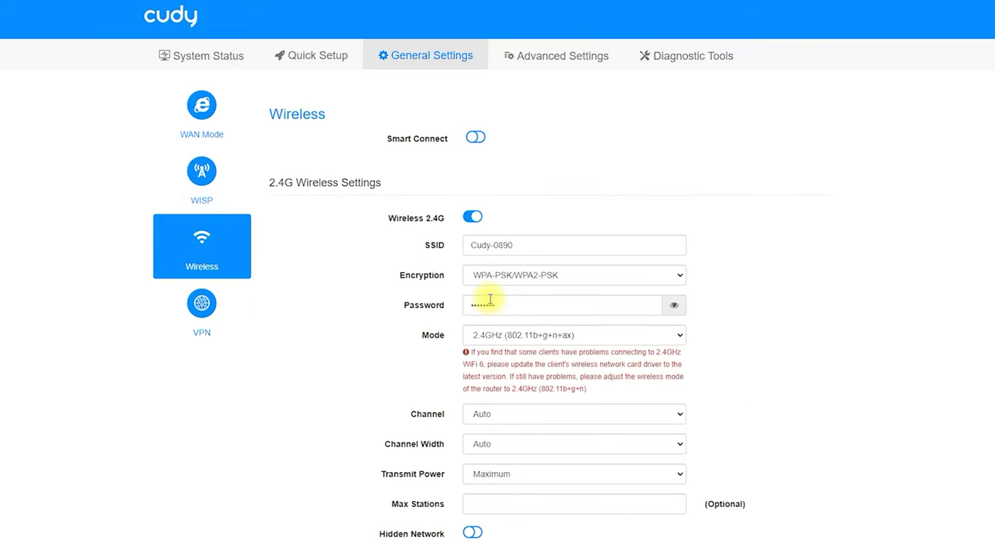
{"action": "scroll", "coordinate": [758, 279], "scroll_direction": "down", "scroll_amount": 3}
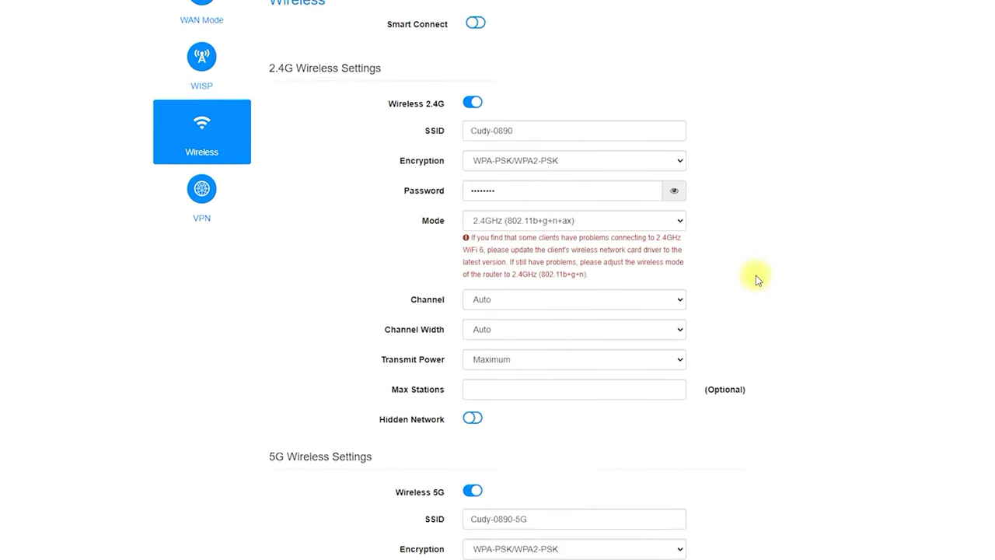
{"action": "scroll", "coordinate": [757, 280], "scroll_direction": "down", "scroll_amount": 2}
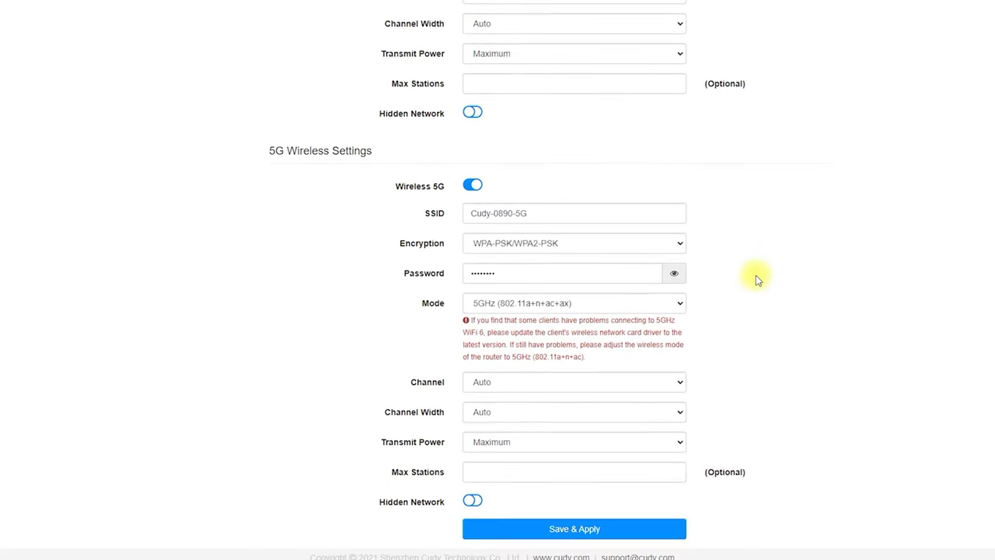
{"action": "scroll", "coordinate": [756, 278], "scroll_direction": "up", "scroll_amount": 5}
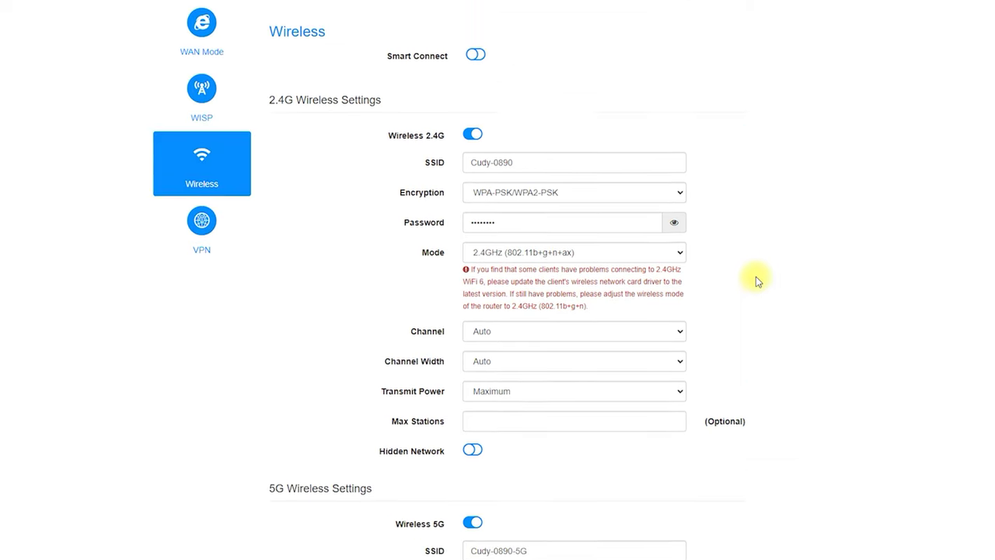
{"action": "left_click", "coordinate": [201, 303]}
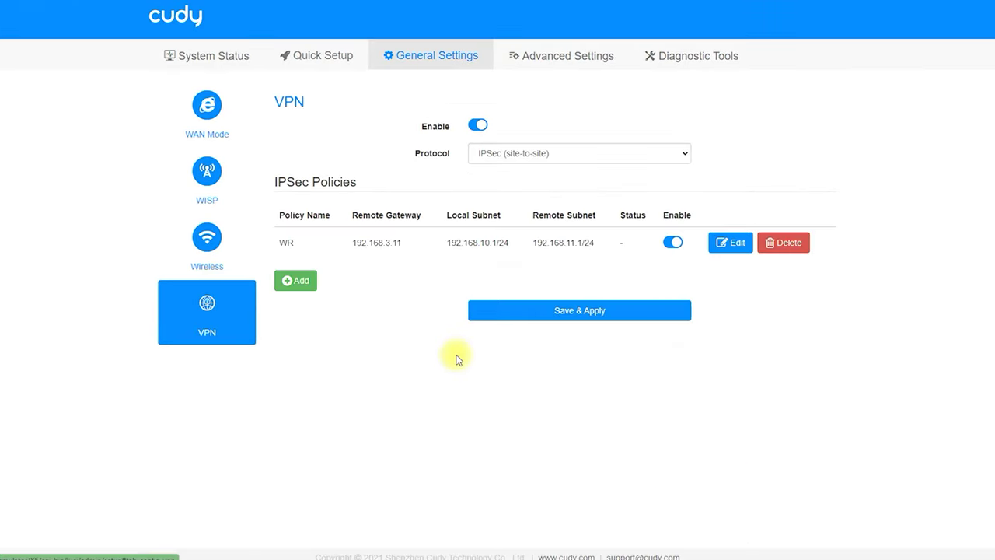
{"action": "left_click", "coordinate": [567, 56]}
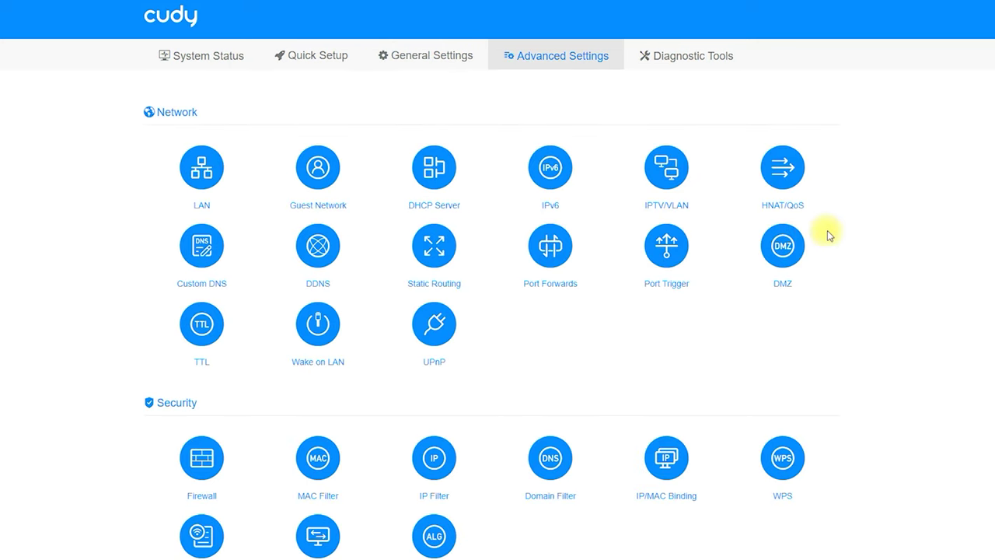
Review and close the LAN and Guest Network settings dialogs.
{"action": "scroll", "coordinate": [498, 280], "scroll_direction": "down", "scroll_amount": 3}
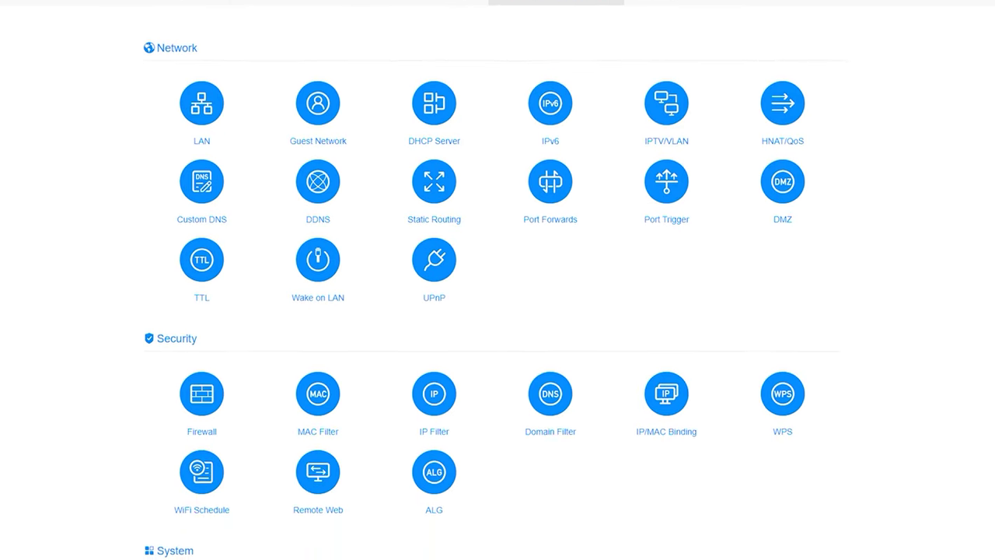
{"action": "scroll", "coordinate": [497, 280], "scroll_direction": "down", "scroll_amount": 3}
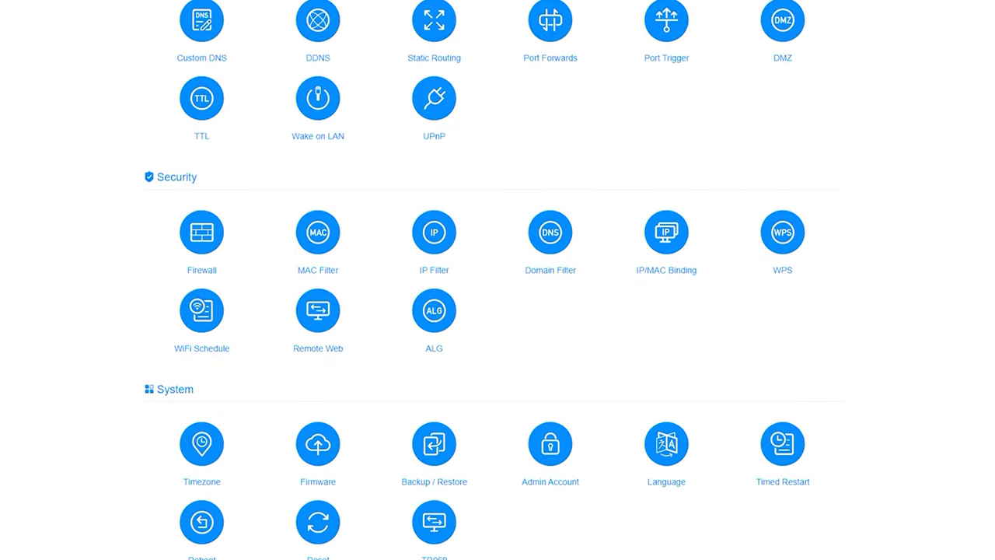
{"action": "scroll", "coordinate": [497, 280], "scroll_direction": "up", "scroll_amount": 5}
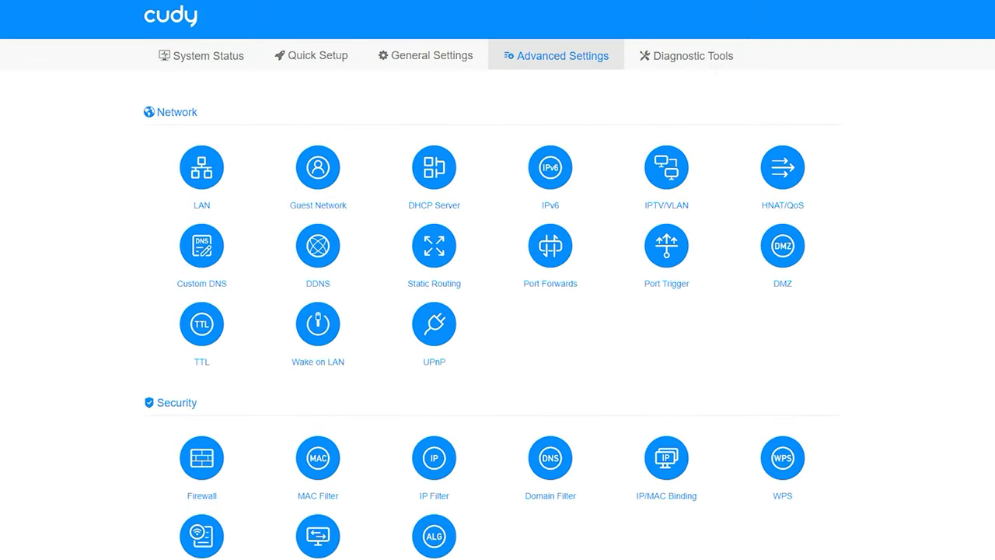
{"action": "left_click", "coordinate": [206, 170]}
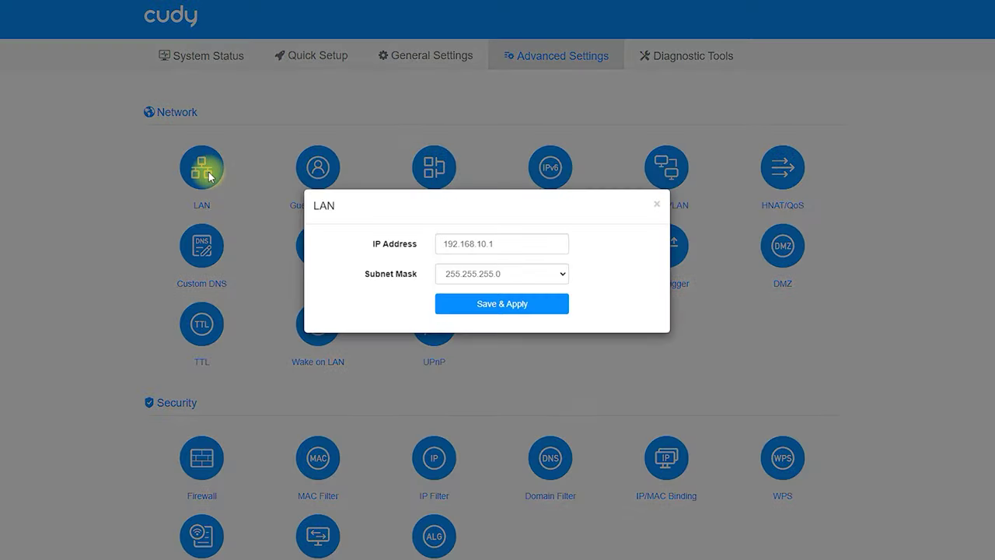
{"action": "left_click", "coordinate": [655, 206]}
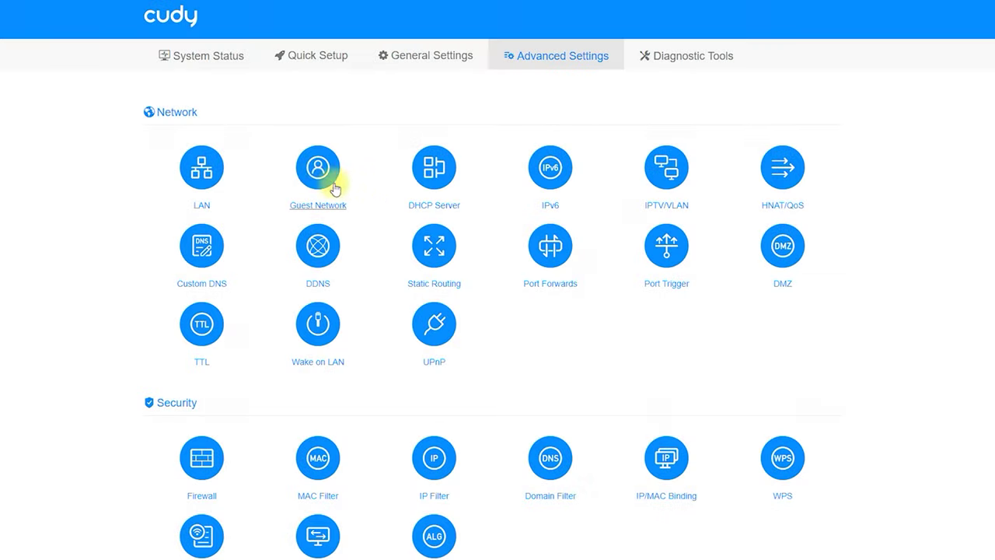
{"action": "left_click", "coordinate": [320, 178]}
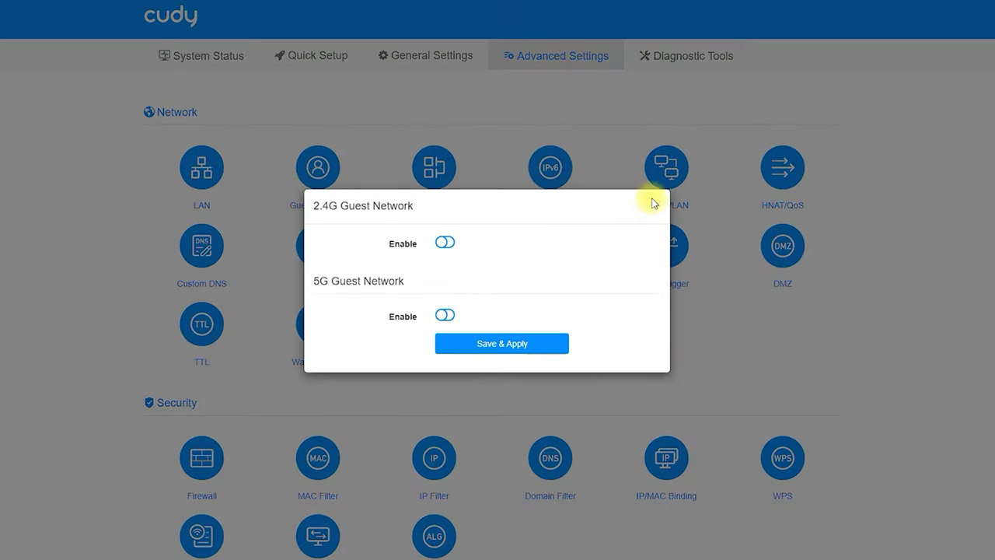
{"action": "left_click", "coordinate": [656, 206]}
Review and close the DHCP Server, IPv6 and IPTV/VLAN settings dialogs.
{"action": "left_click", "coordinate": [437, 172]}
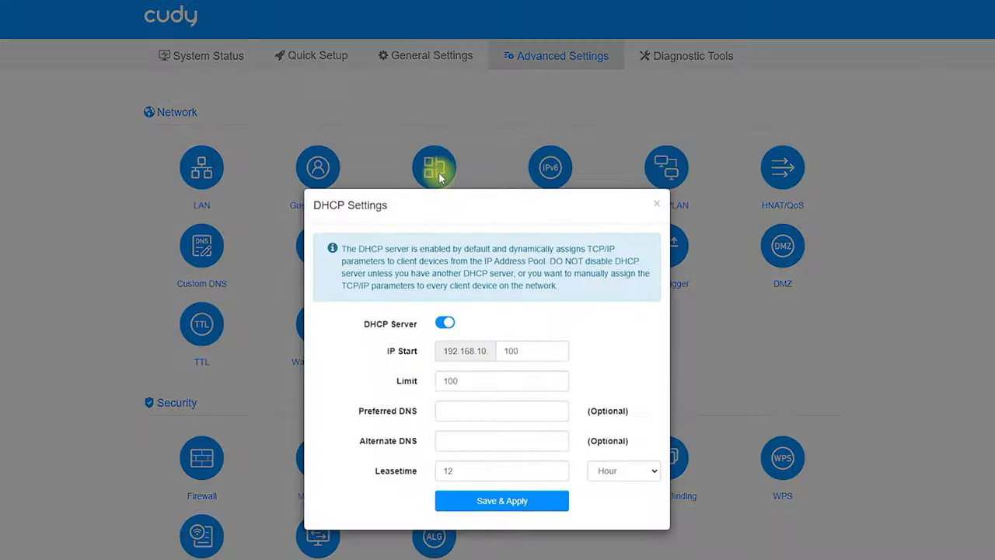
{"action": "left_click", "coordinate": [657, 205]}
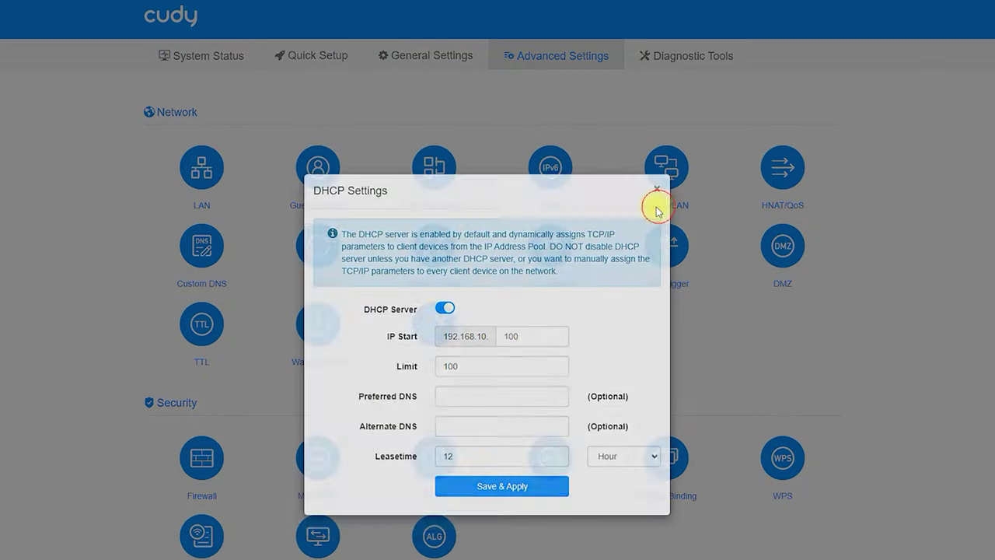
{"action": "left_click", "coordinate": [555, 185]}
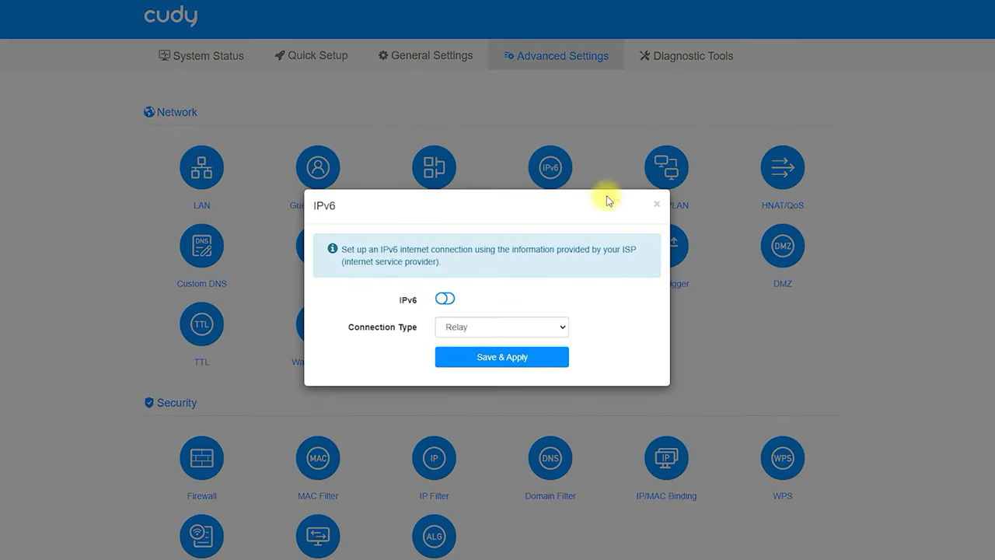
{"action": "left_click", "coordinate": [657, 205]}
{"action": "left_click", "coordinate": [673, 206]}
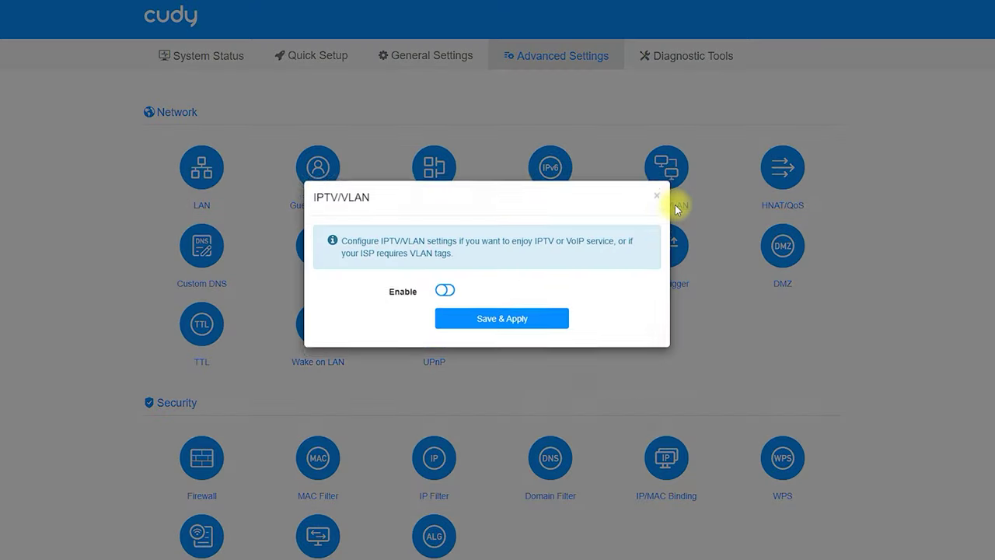
{"action": "left_click", "coordinate": [657, 205]}
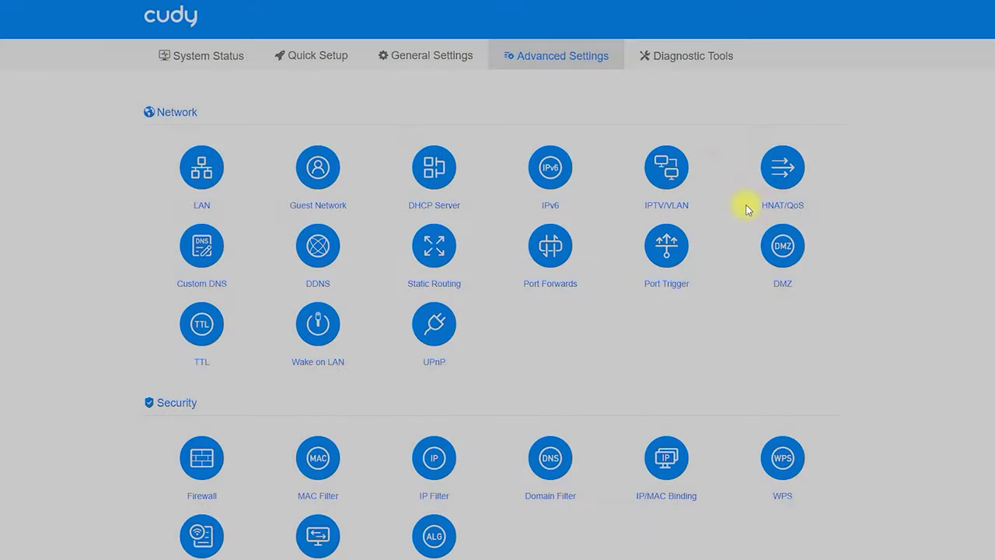
Check the HNAT/QoS modes and keep HNAT, then bring up Custom DNS.
{"action": "left_click", "coordinate": [782, 205]}
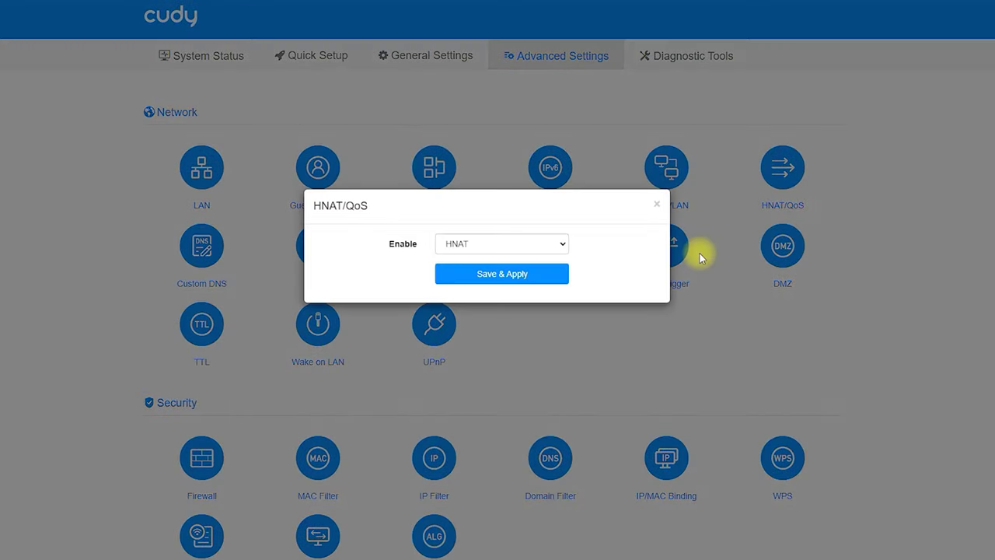
{"action": "left_click", "coordinate": [519, 247]}
{"action": "left_click", "coordinate": [651, 209]}
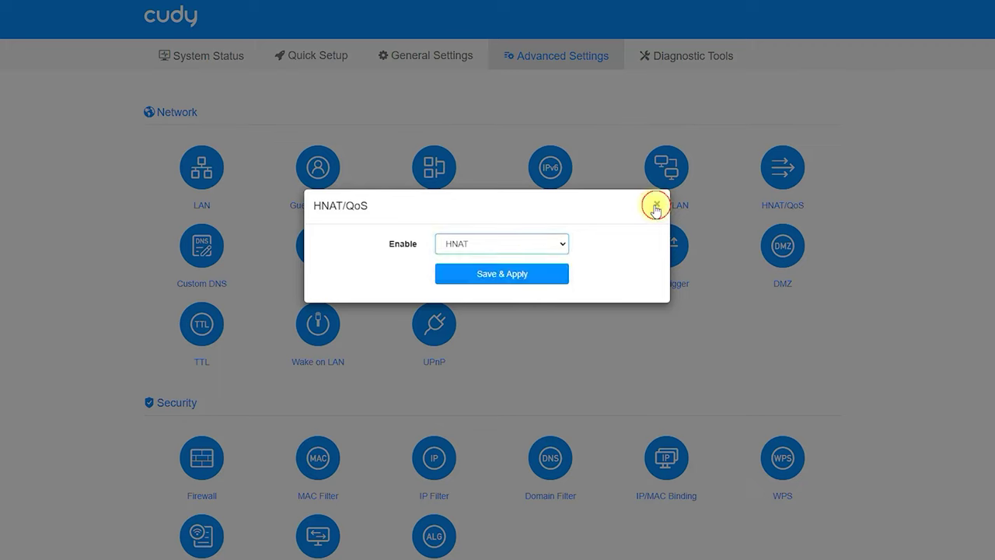
{"action": "left_click", "coordinate": [657, 205]}
{"action": "left_click", "coordinate": [205, 247]}
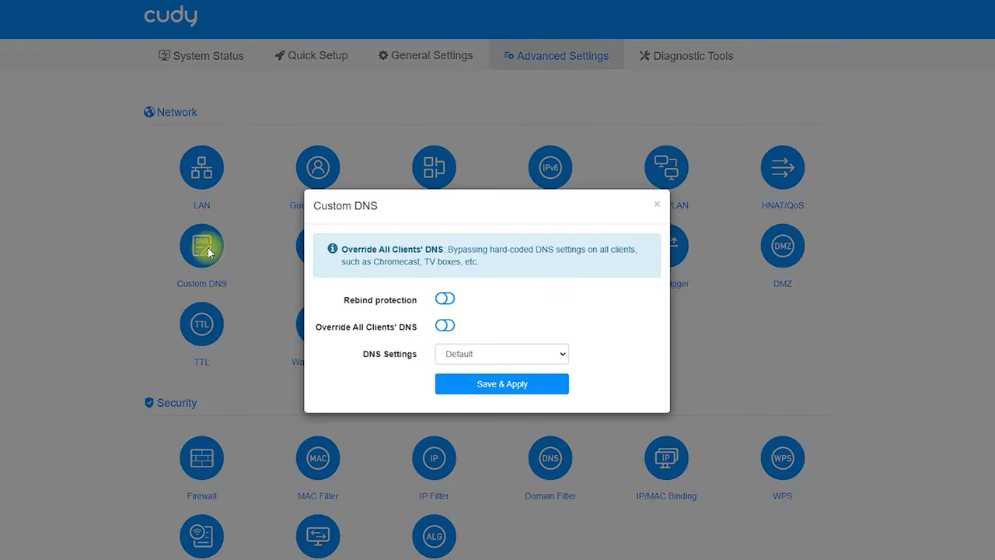
Close Custom DNS, enable DDNS, browse its providers, keep dyn.com and close it.
{"action": "left_click", "coordinate": [657, 204]}
{"action": "left_click", "coordinate": [317, 244]}
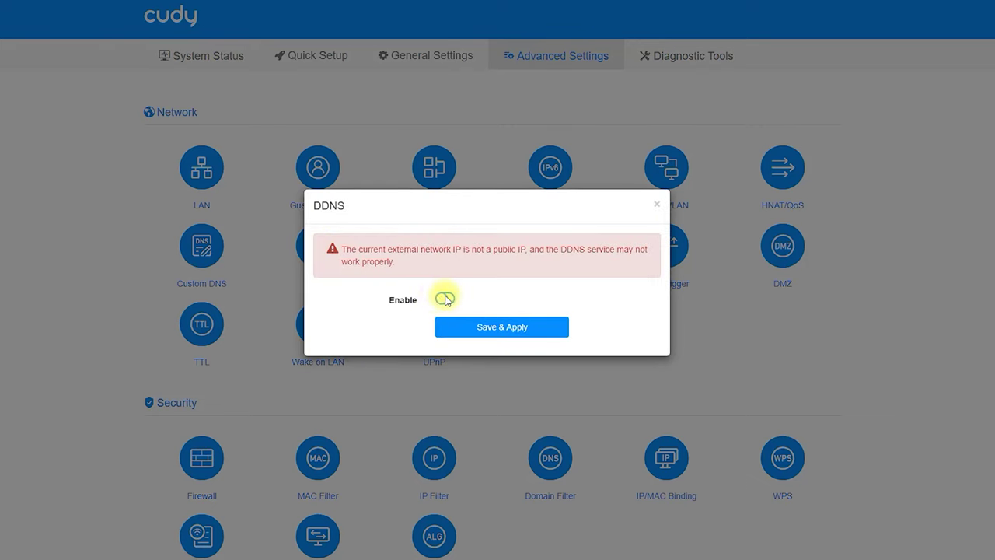
{"action": "left_click", "coordinate": [445, 299]}
{"action": "left_click", "coordinate": [545, 328]}
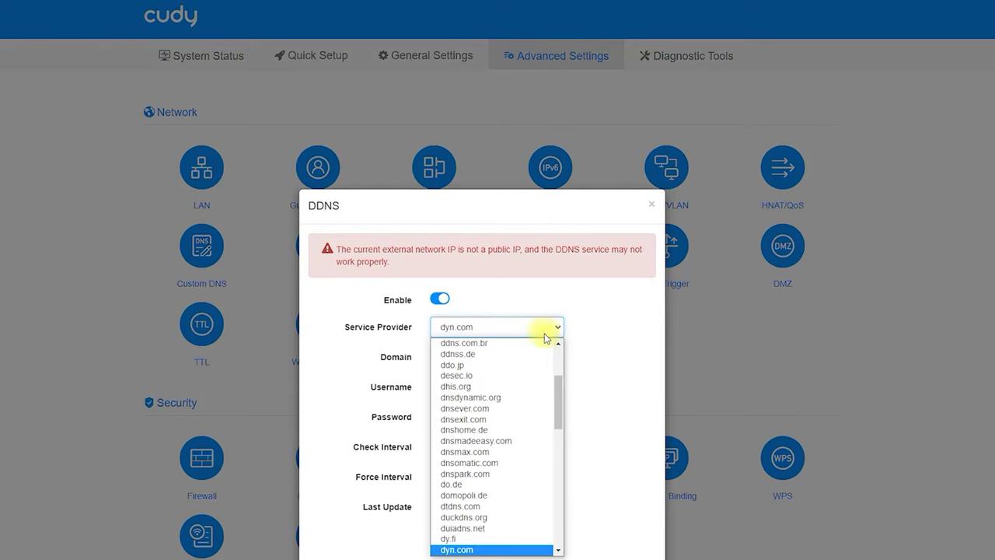
{"action": "mouse_move", "coordinate": [558, 392]}
{"action": "left_mouse_down"}
{"action": "mouse_move", "coordinate": [553, 441]}
{"action": "mouse_move", "coordinate": [570, 466]}
{"action": "mouse_move", "coordinate": [572, 514]}
{"action": "mouse_move", "coordinate": [562, 327]}
{"action": "left_mouse_up"}
{"action": "left_click", "coordinate": [598, 345]}
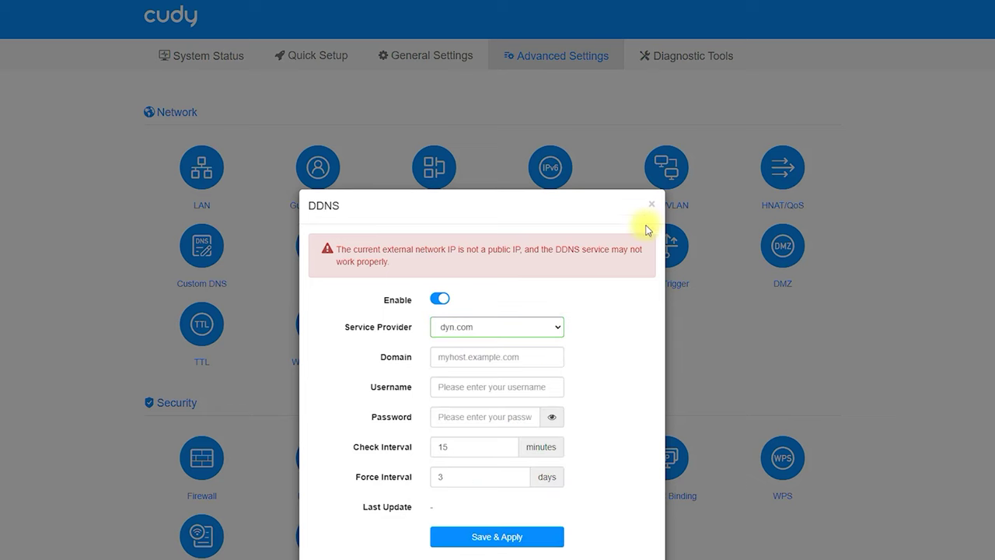
{"action": "left_click", "coordinate": [651, 204]}
Start a new static route entry, then leave Static Routing discarding the changes.
{"action": "left_click", "coordinate": [436, 259]}
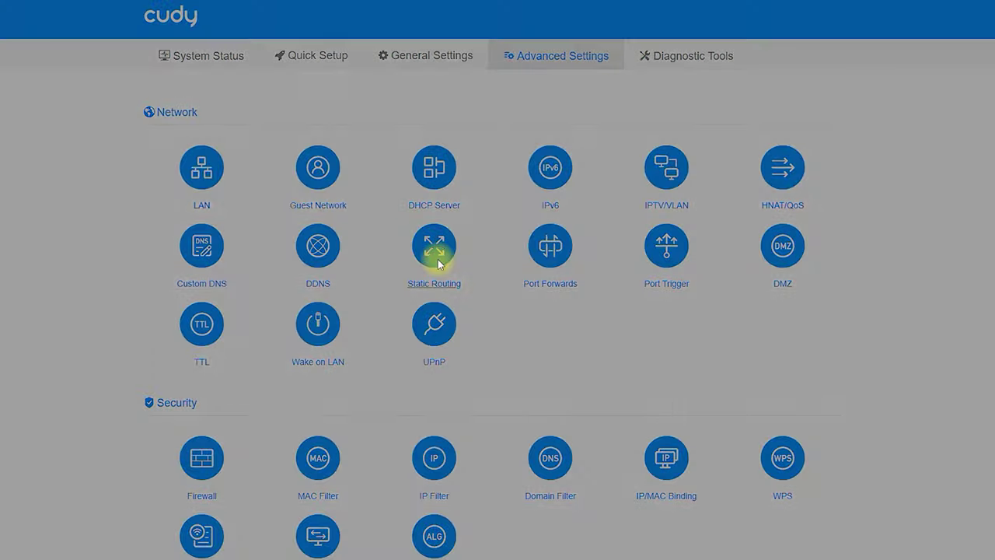
{"action": "left_click", "coordinate": [169, 388]}
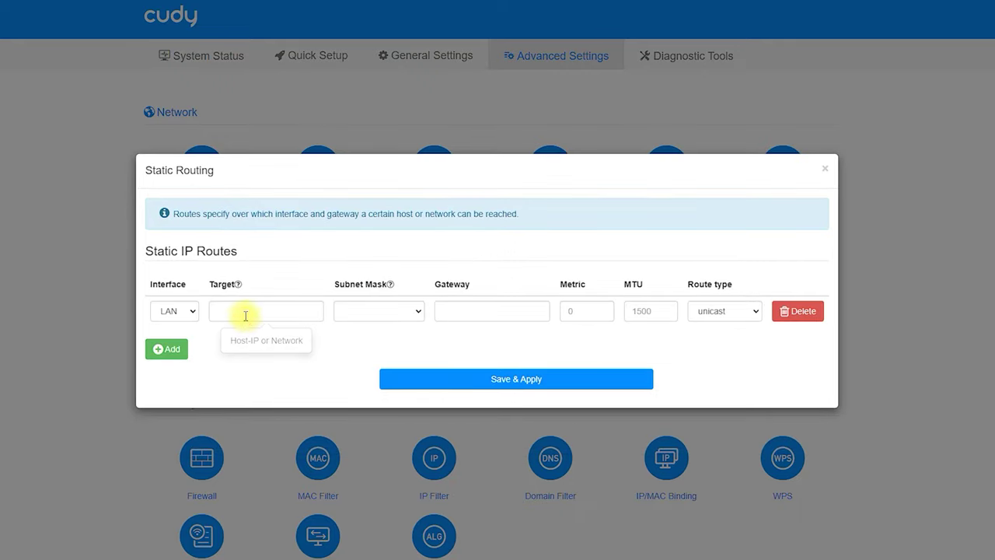
{"action": "left_click", "coordinate": [362, 310]}
{"action": "left_click", "coordinate": [484, 310]}
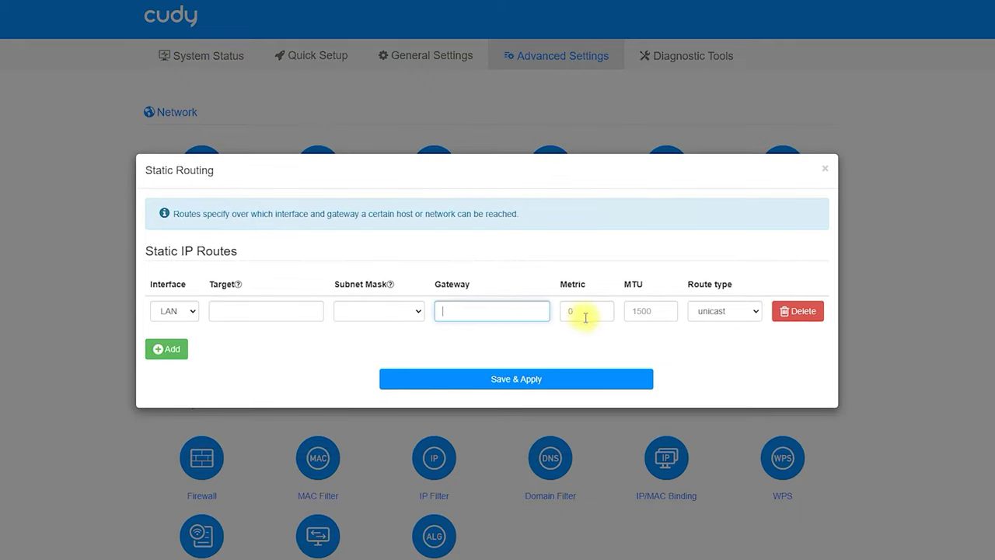
{"action": "left_click", "coordinate": [581, 312]}
{"action": "left_click", "coordinate": [824, 169]}
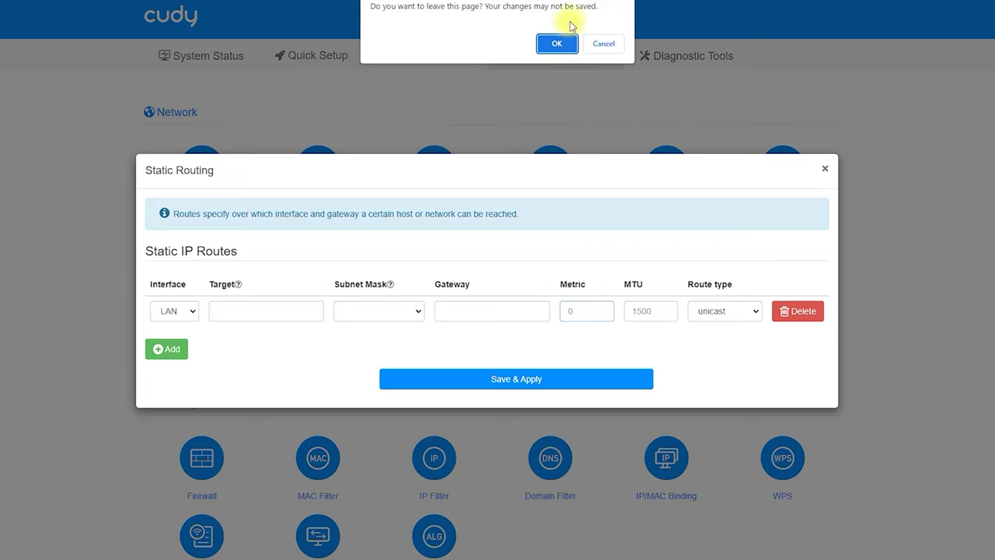
{"action": "left_click", "coordinate": [558, 45]}
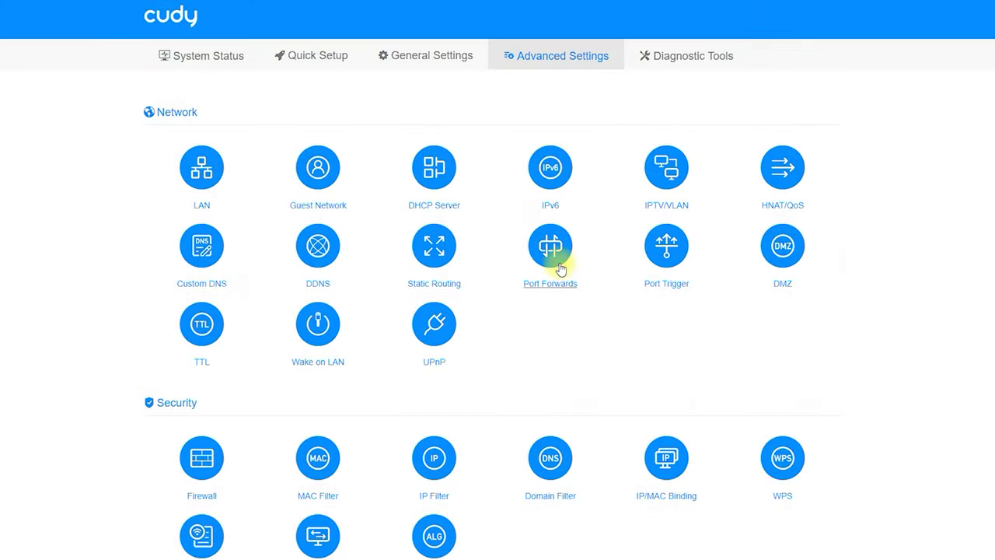
Start a TCP+UDP port-forward rule, then leave Port Forwarding without saving it.
{"action": "left_click", "coordinate": [559, 286]}
{"action": "left_click", "coordinate": [175, 359]}
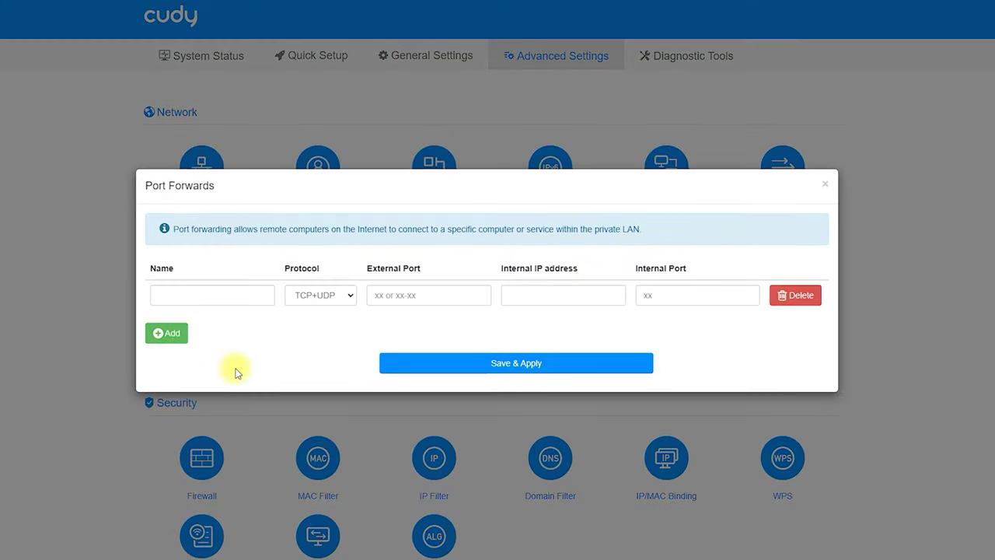
{"action": "left_click", "coordinate": [322, 294]}
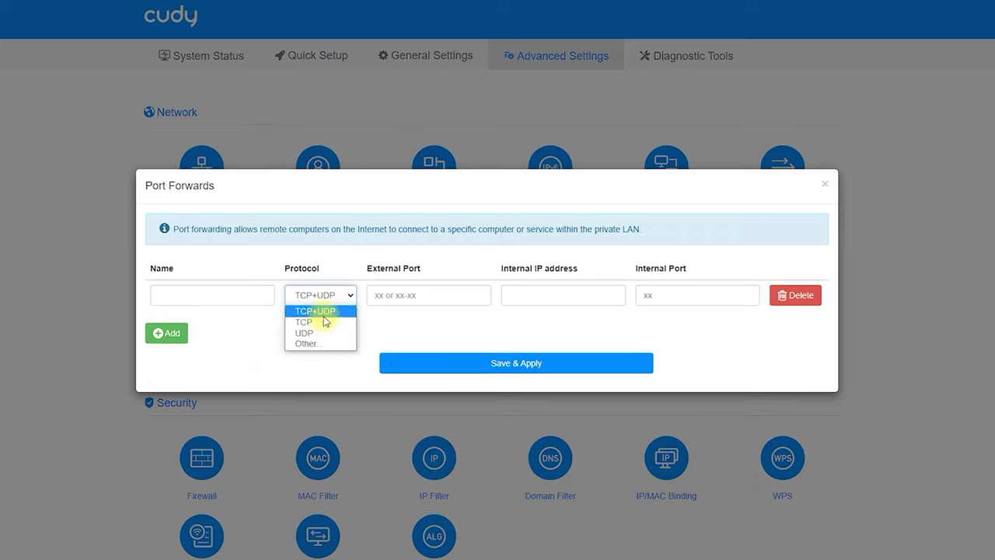
{"action": "left_click", "coordinate": [391, 330]}
{"action": "left_click", "coordinate": [234, 300]}
{"action": "left_click", "coordinate": [403, 304]}
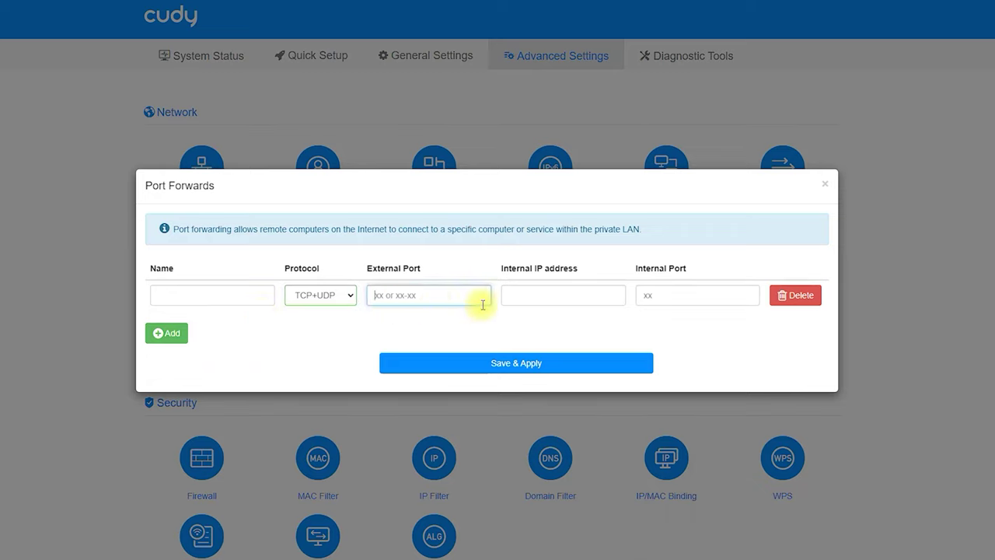
{"action": "left_click", "coordinate": [592, 298]}
{"action": "left_click", "coordinate": [659, 298]}
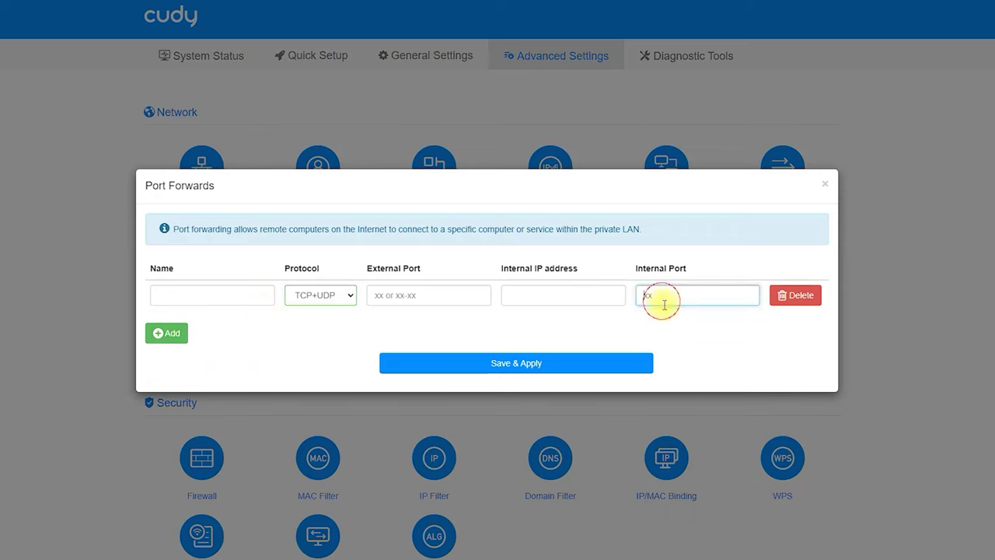
{"action": "left_click", "coordinate": [824, 185]}
{"action": "left_click", "coordinate": [576, 44]}
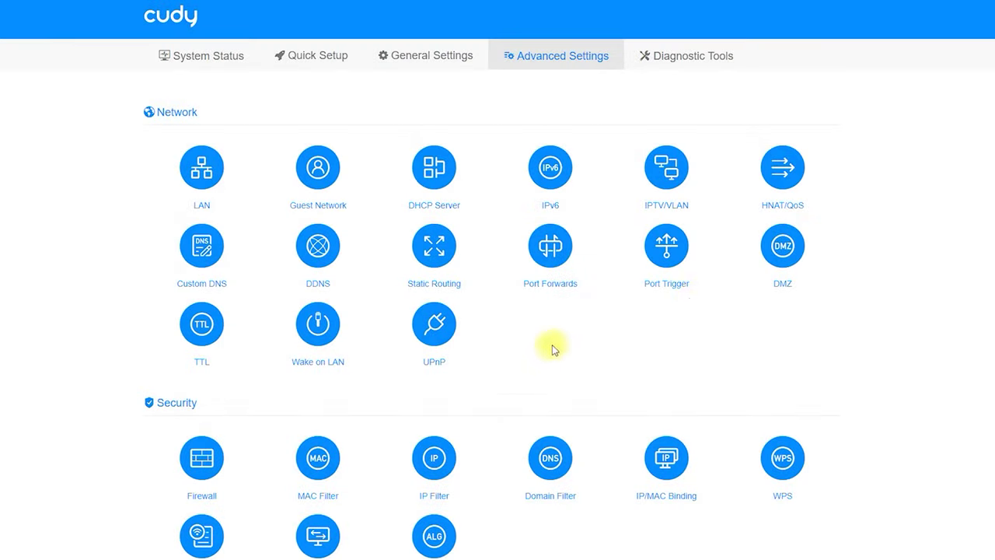
Review and close the DMZ, TTL, Wake on LAN and UPnP dialogs.
{"action": "left_click", "coordinate": [784, 258]}
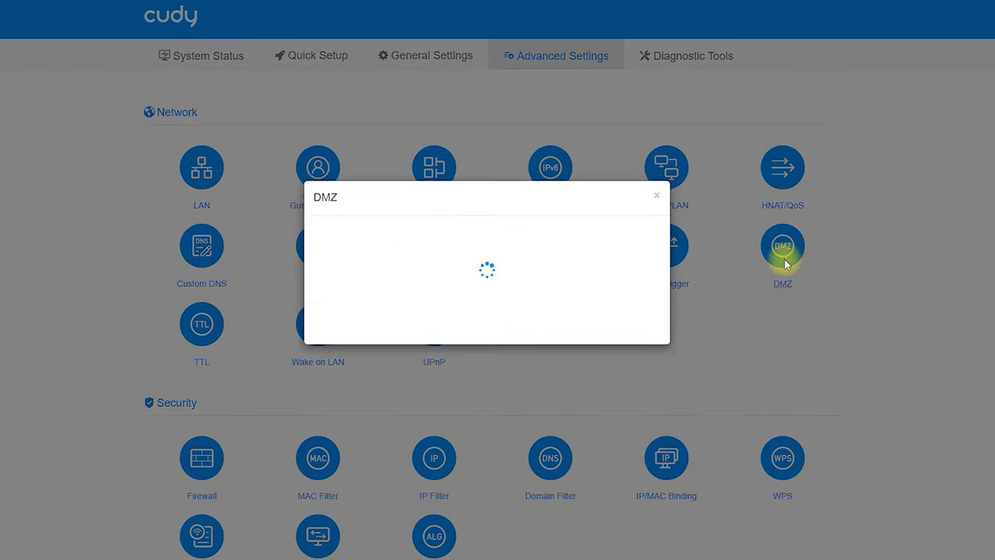
{"action": "left_click", "coordinate": [656, 204]}
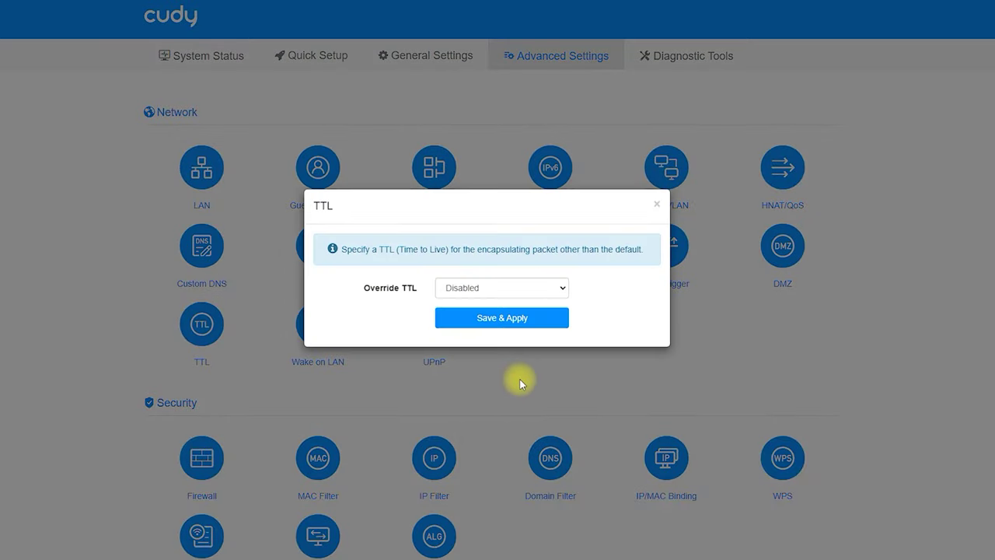
{"action": "left_click", "coordinate": [544, 286]}
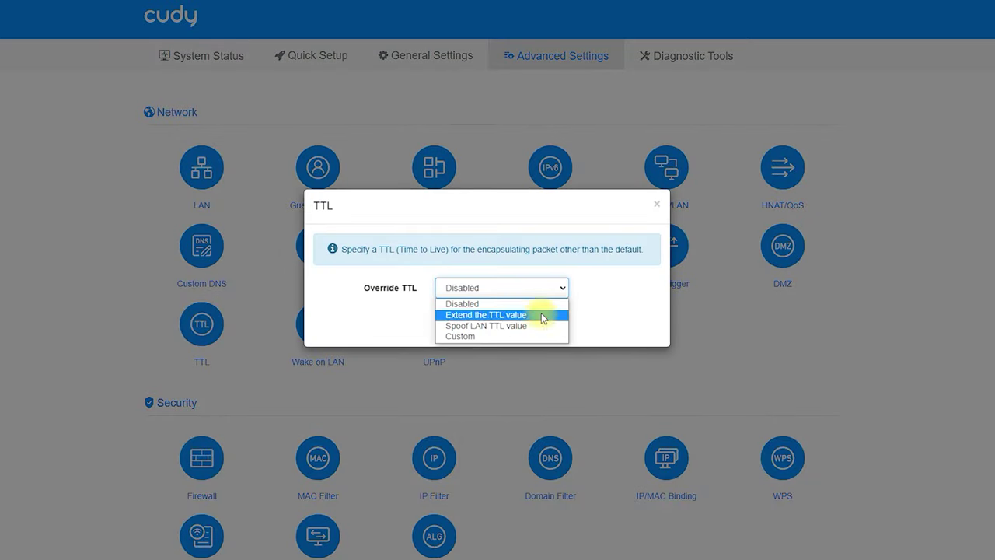
{"action": "left_click", "coordinate": [656, 206]}
{"action": "left_click", "coordinate": [335, 332]}
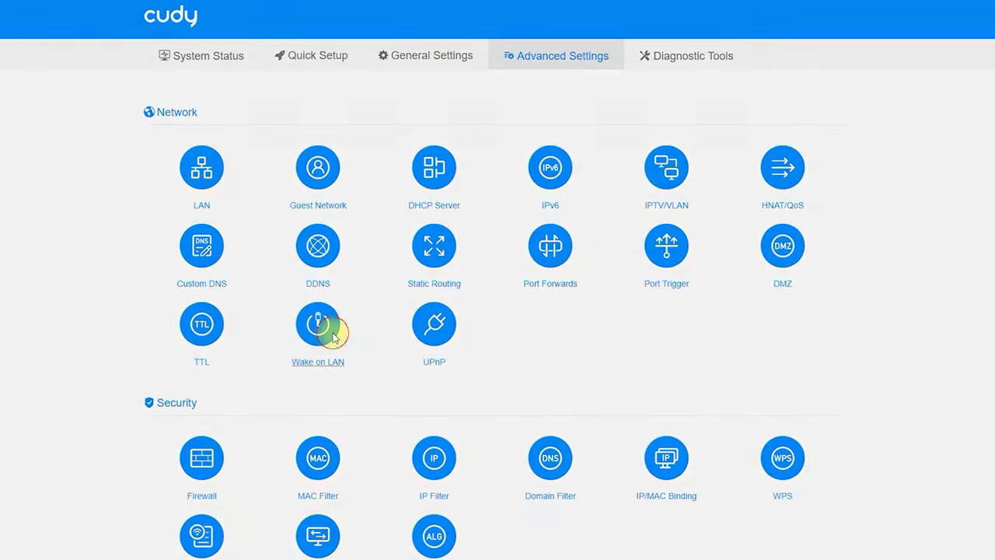
{"action": "left_click", "coordinate": [824, 204]}
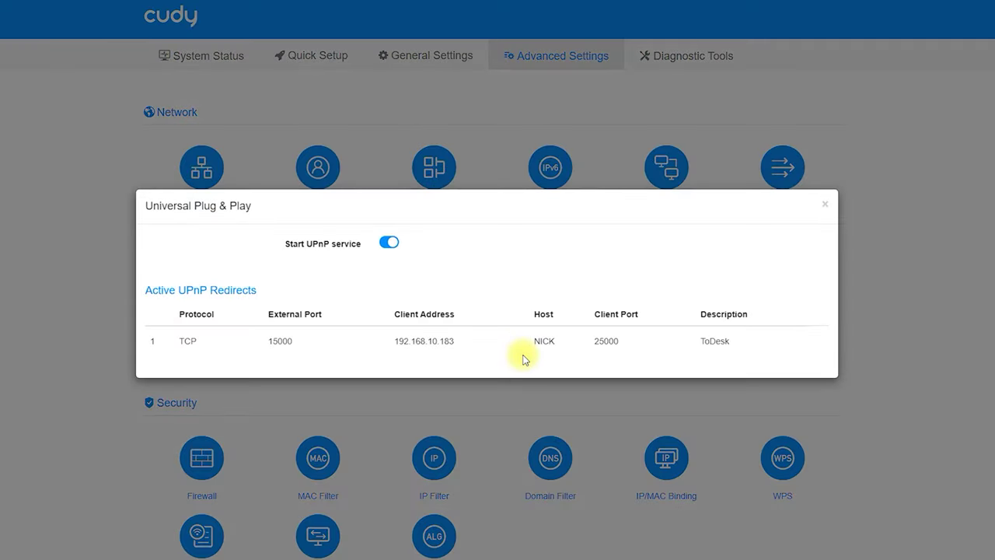
{"action": "left_click", "coordinate": [826, 206]}
Review Firewall, then set MAC Filter to Allow listed only and close it.
{"action": "scroll", "coordinate": [875, 268], "scroll_direction": "down", "scroll_amount": 3}
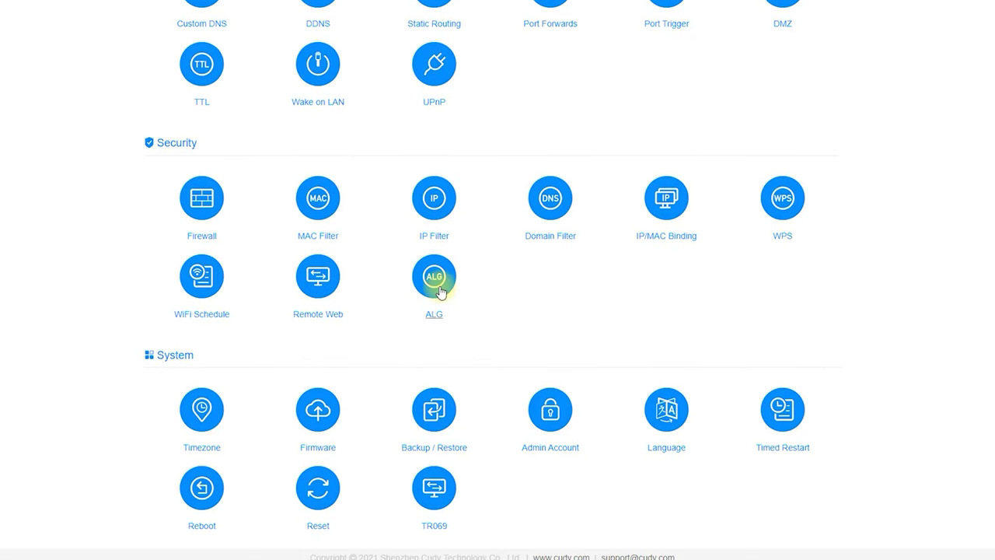
{"action": "left_click", "coordinate": [195, 211]}
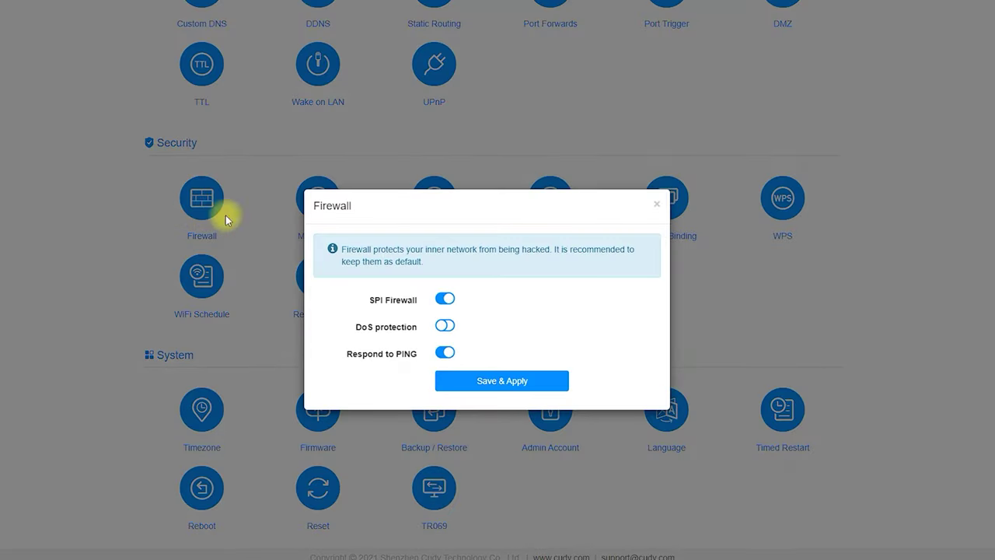
{"action": "left_click", "coordinate": [658, 206]}
{"action": "left_click", "coordinate": [318, 199]}
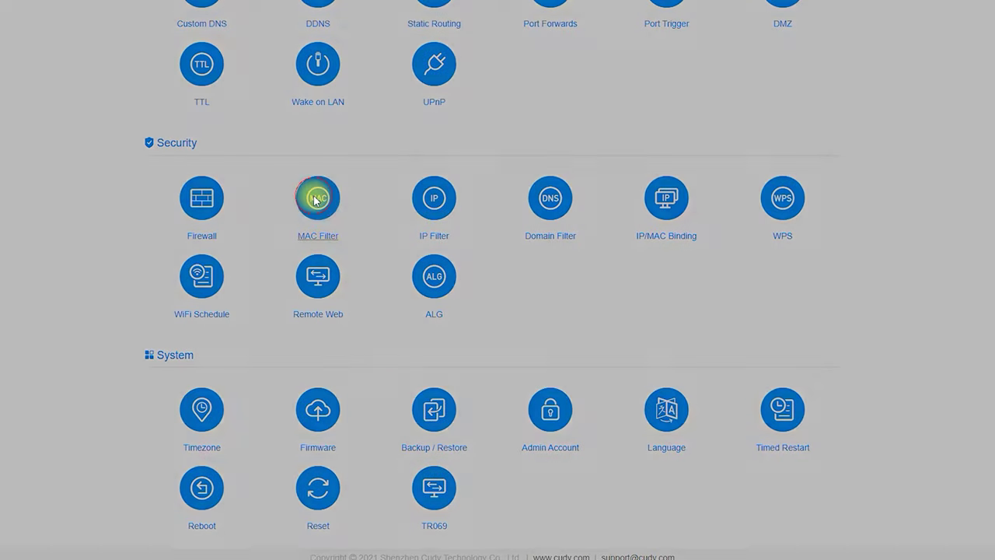
{"action": "left_click", "coordinate": [501, 246]}
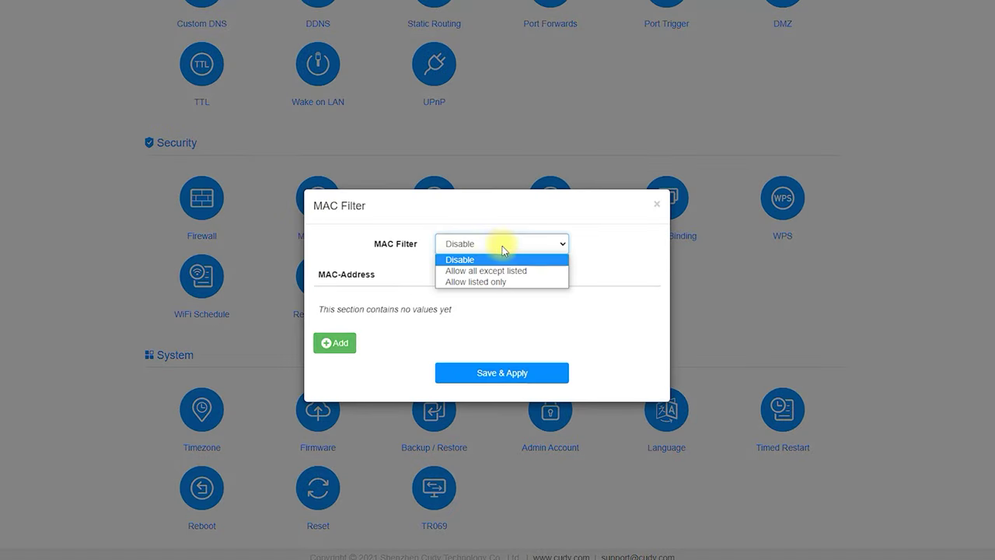
{"action": "left_click", "coordinate": [526, 272]}
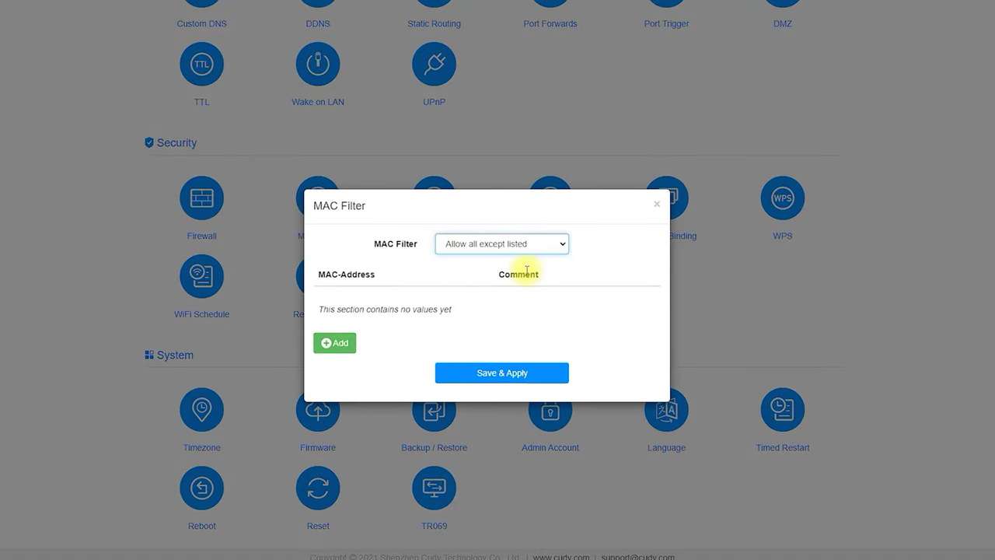
{"action": "left_click", "coordinate": [534, 283]}
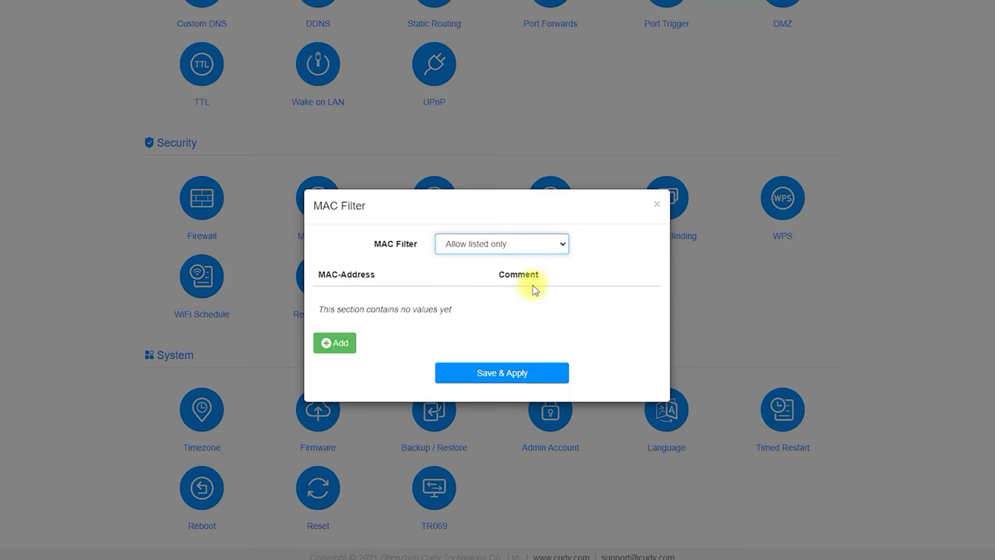
{"action": "left_click", "coordinate": [656, 206]}
Look over the IP Filter and Domain Filter modes, closing both unchanged.
{"action": "left_click", "coordinate": [447, 213]}
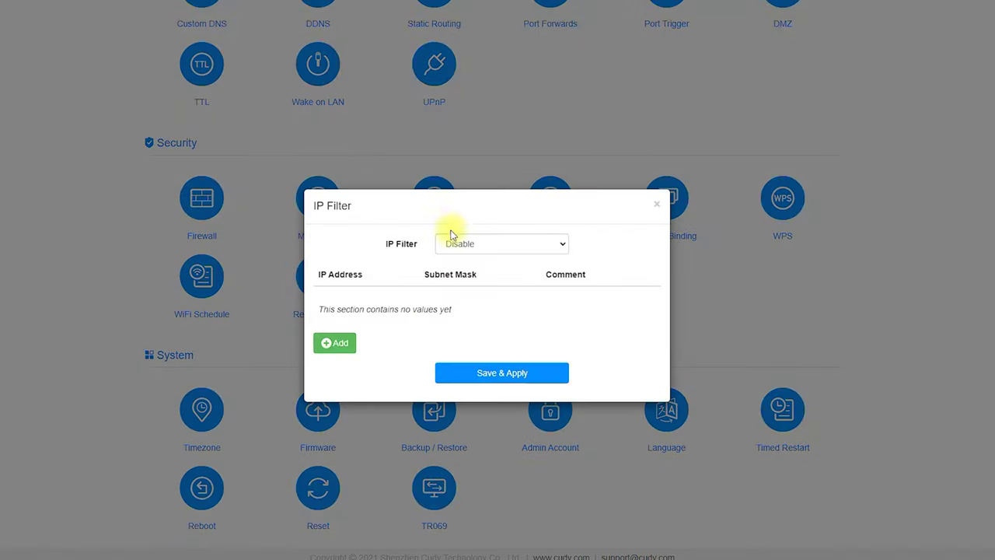
{"action": "left_click", "coordinate": [475, 246]}
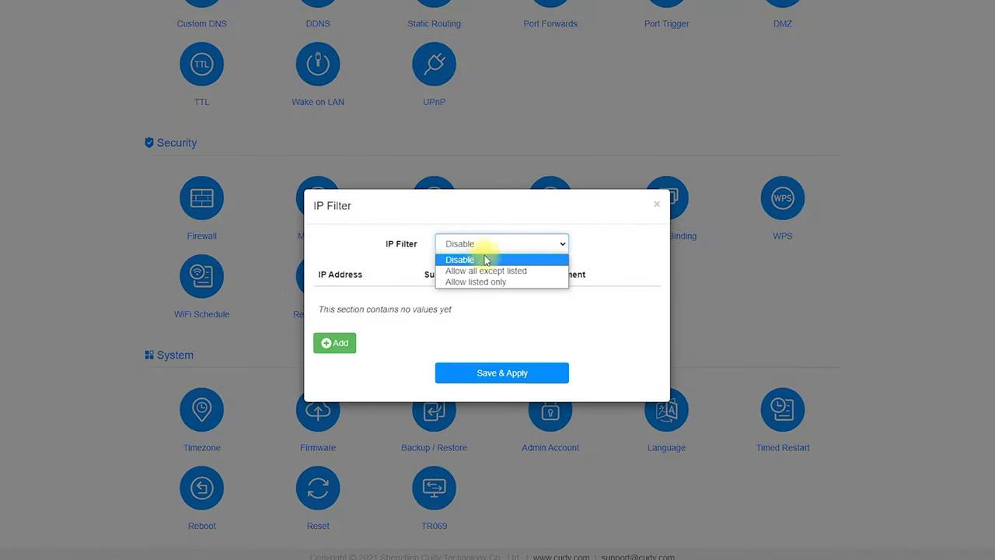
{"action": "left_click", "coordinate": [655, 204]}
{"action": "left_click", "coordinate": [544, 206]}
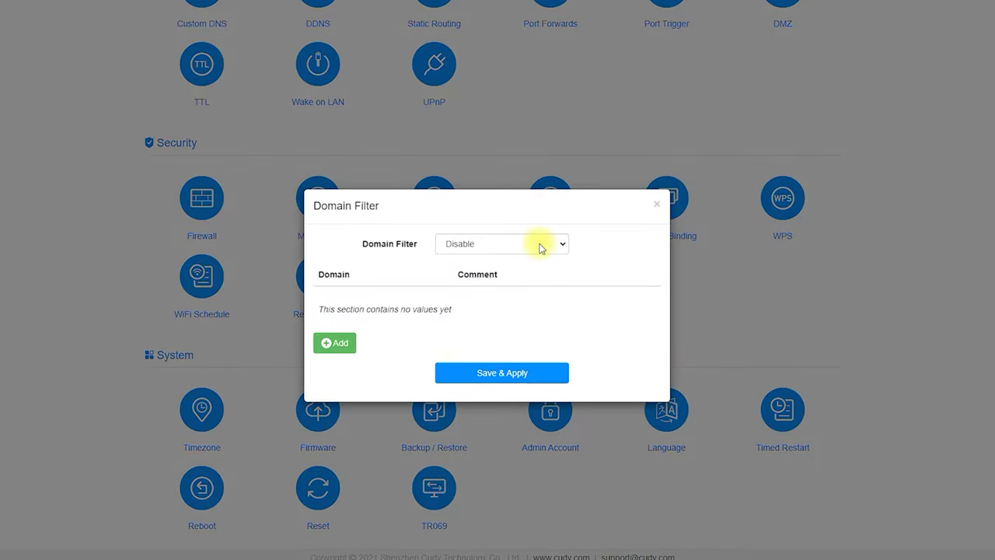
{"action": "left_click", "coordinate": [540, 246]}
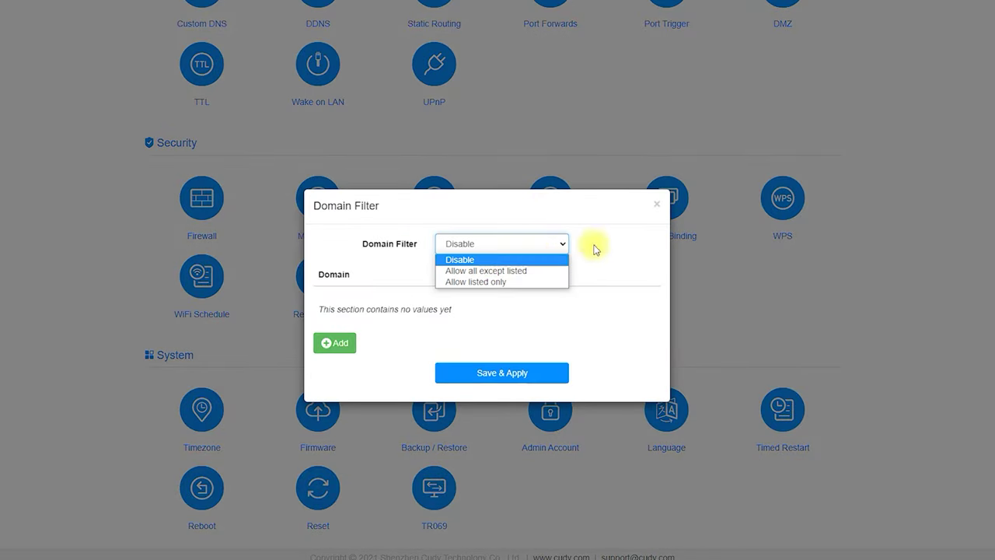
{"action": "left_click", "coordinate": [655, 204]}
Start an IP/MAC binding row, then leave without saving the binding.
{"action": "left_click", "coordinate": [668, 200]}
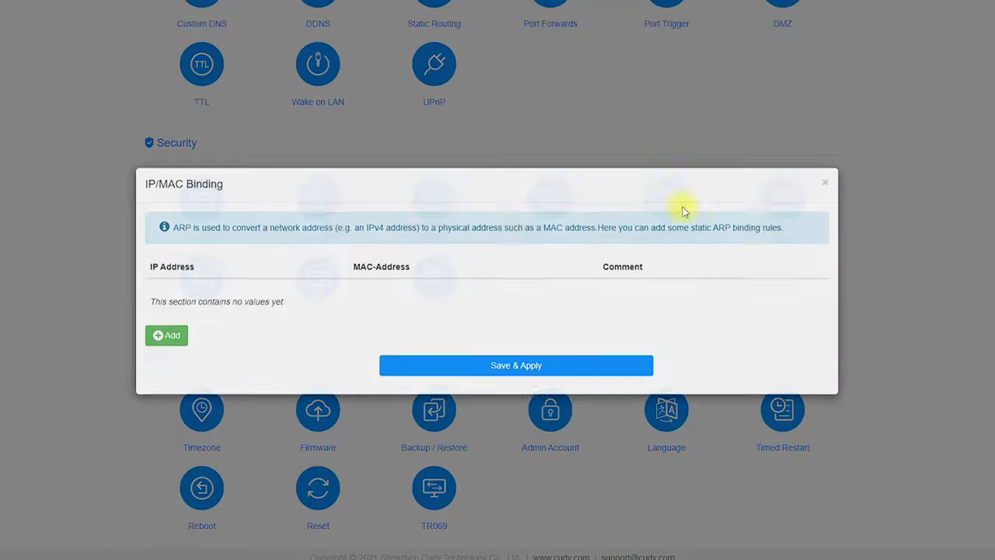
{"action": "left_click", "coordinate": [172, 358]}
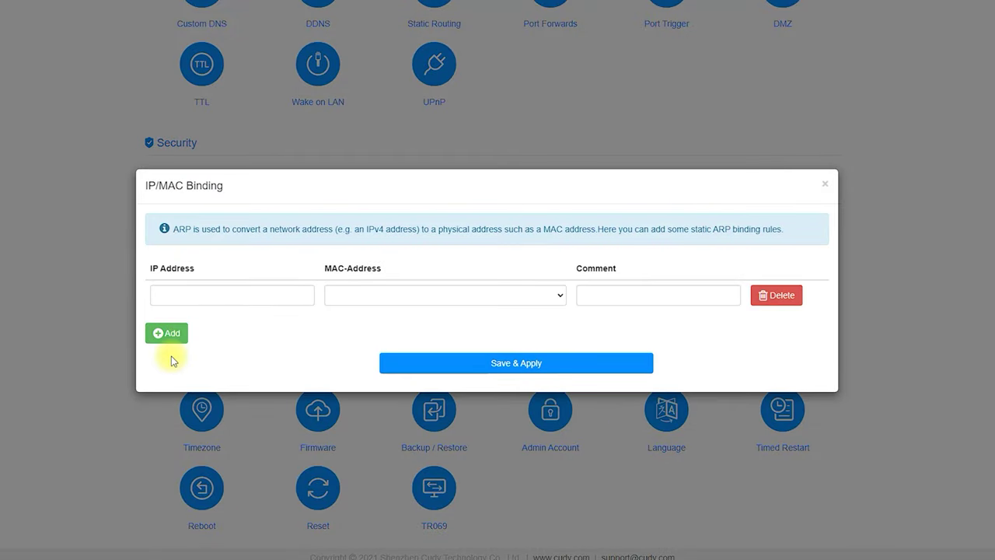
{"action": "left_click", "coordinate": [406, 297]}
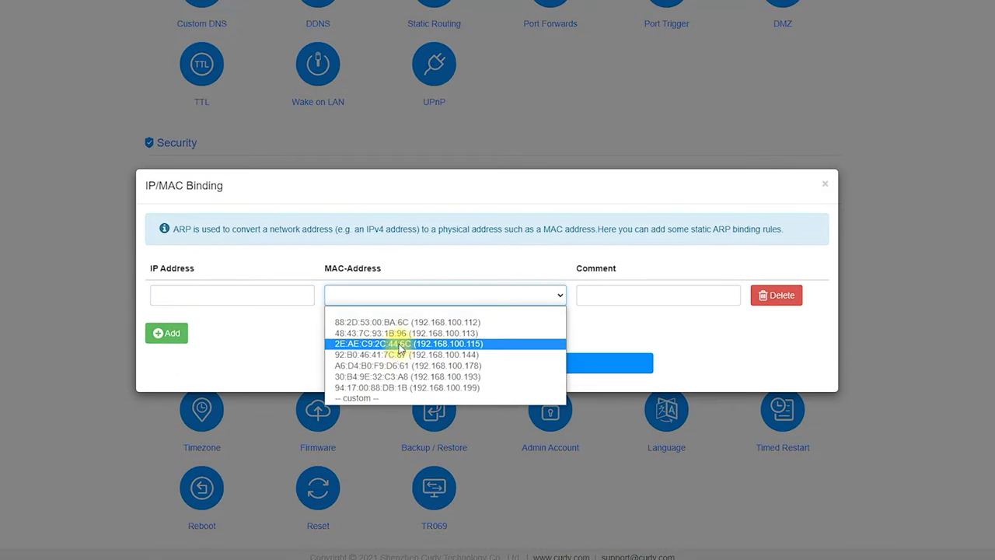
{"action": "left_click", "coordinate": [610, 295]}
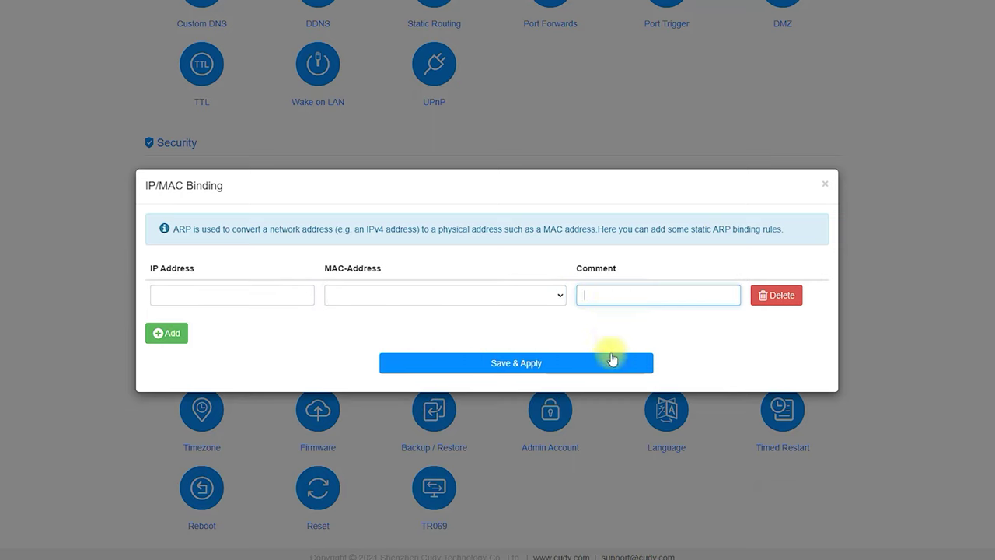
{"action": "left_click", "coordinate": [826, 188]}
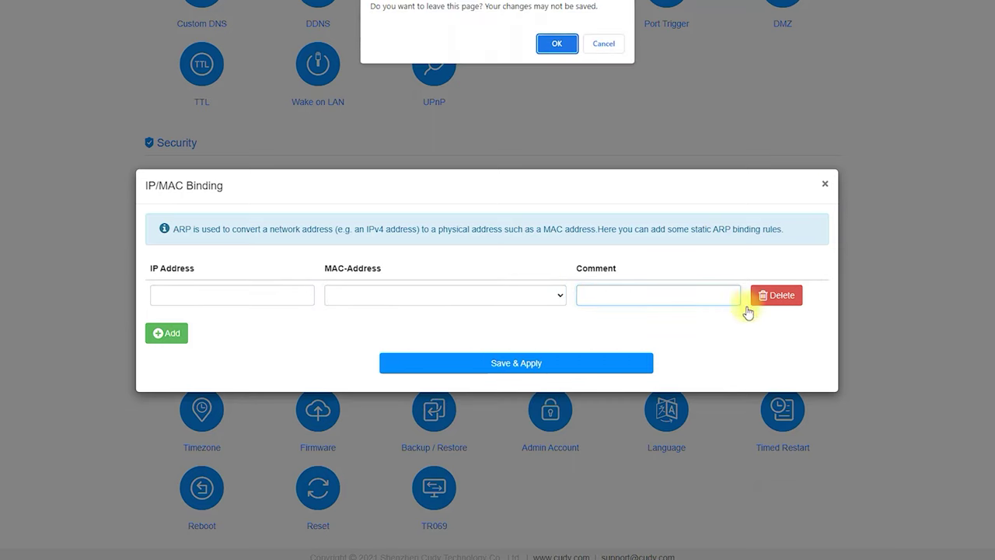
{"action": "left_click", "coordinate": [544, 41]}
Review and close the WPS and WiFi Schedule dialogs.
{"action": "left_click", "coordinate": [778, 216]}
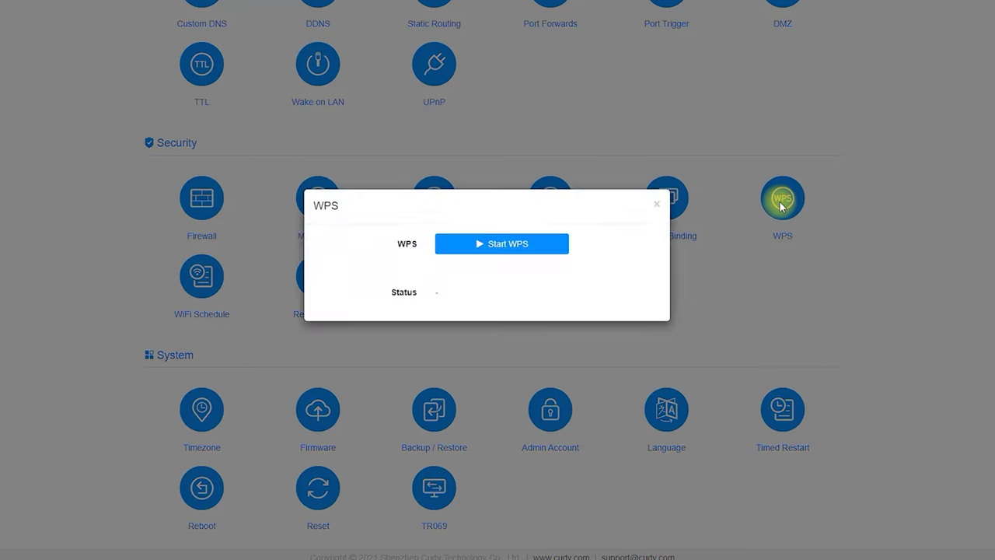
{"action": "left_click", "coordinate": [658, 205]}
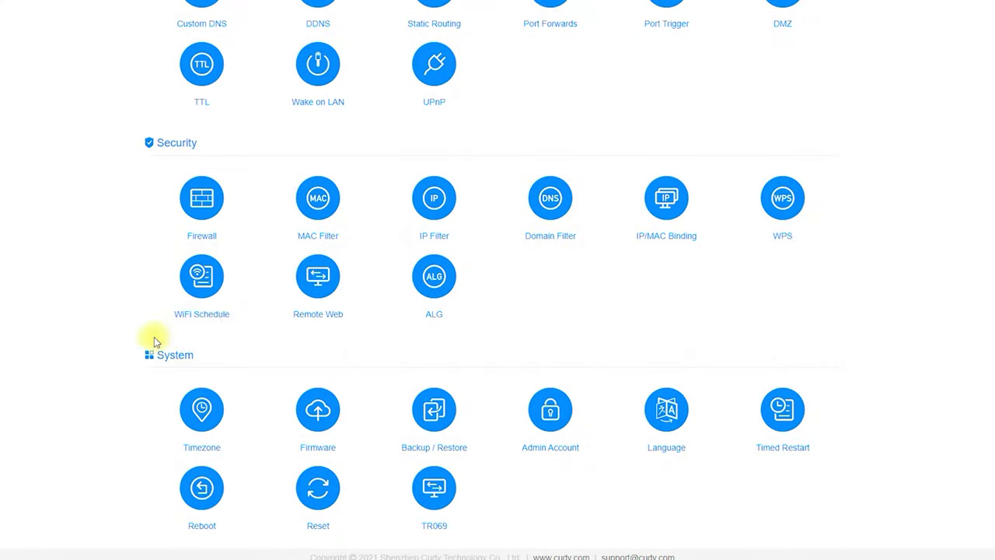
{"action": "left_click", "coordinate": [195, 318]}
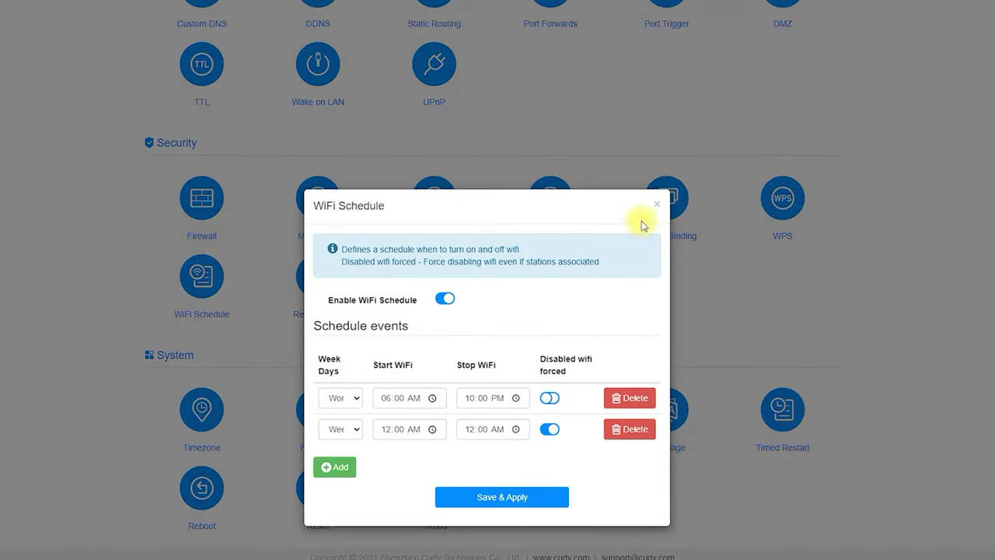
{"action": "left_click", "coordinate": [653, 205]}
Turn on remote web management and close it, then review and close ALG.
{"action": "left_click", "coordinate": [322, 313]}
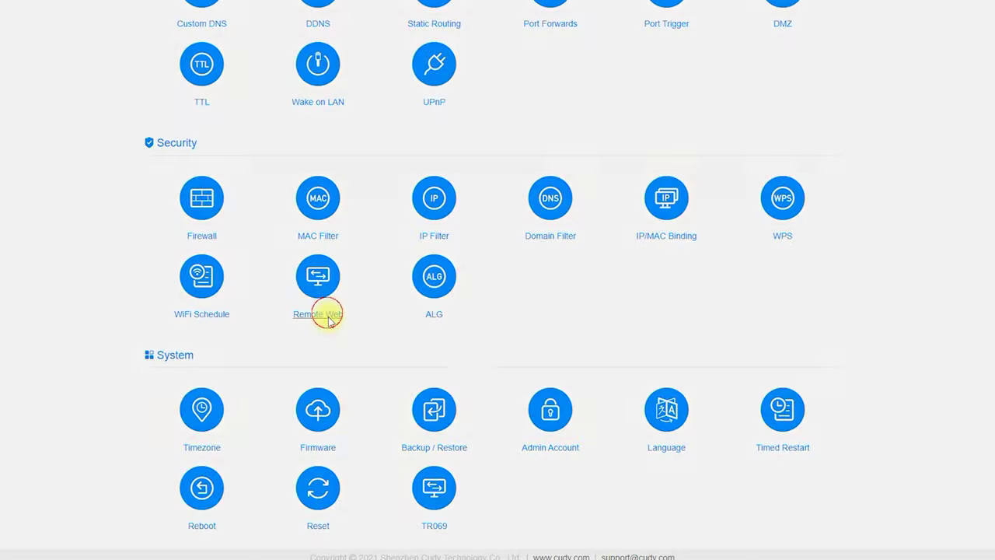
{"action": "left_click", "coordinate": [444, 299]}
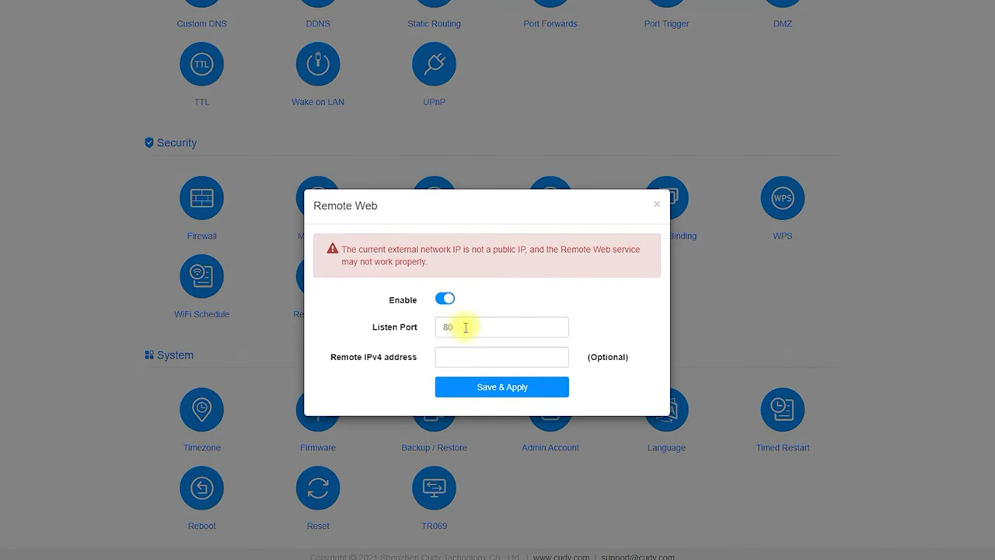
{"action": "left_click", "coordinate": [657, 207]}
{"action": "left_click", "coordinate": [430, 294]}
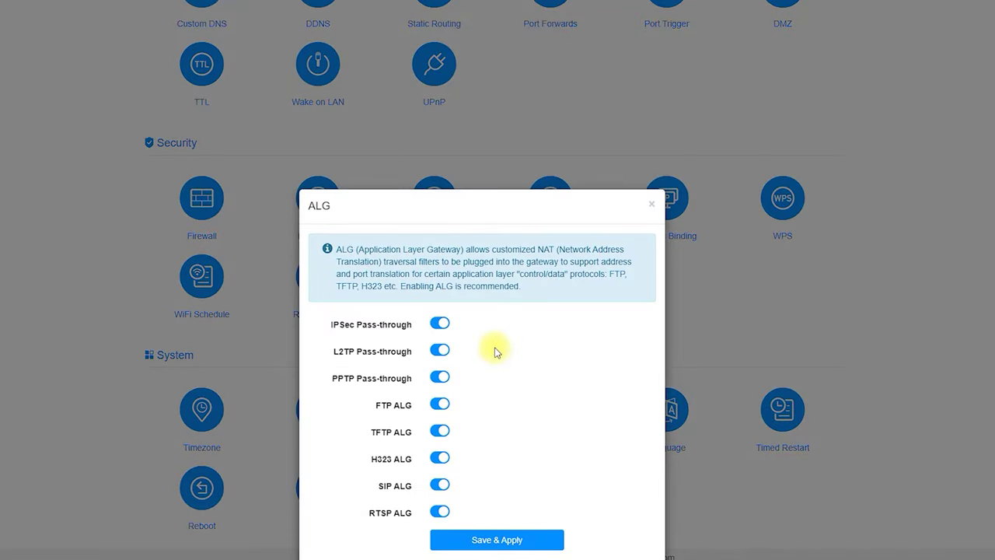
{"action": "left_click", "coordinate": [651, 207]}
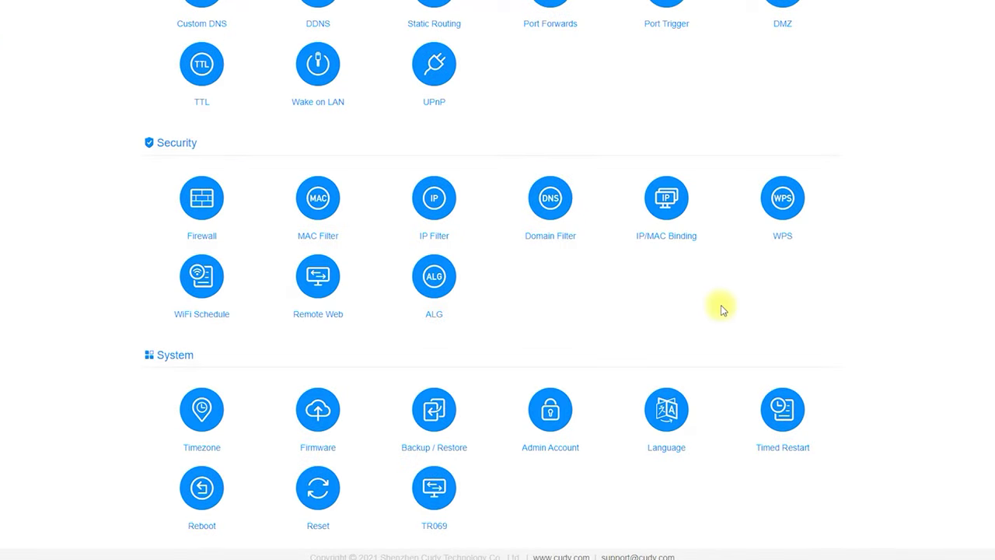
{"action": "left_click", "coordinate": [205, 433]}
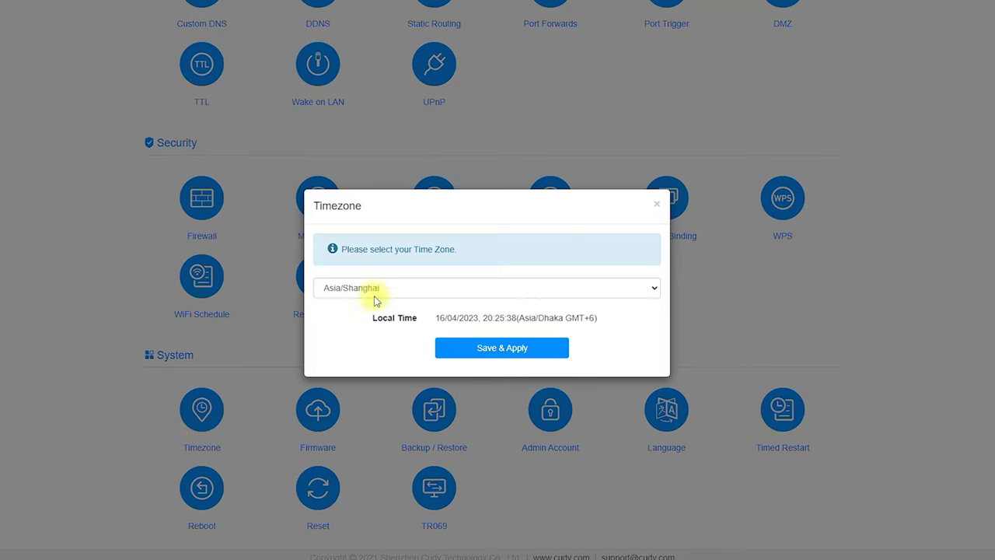
{"action": "left_click", "coordinate": [487, 289]}
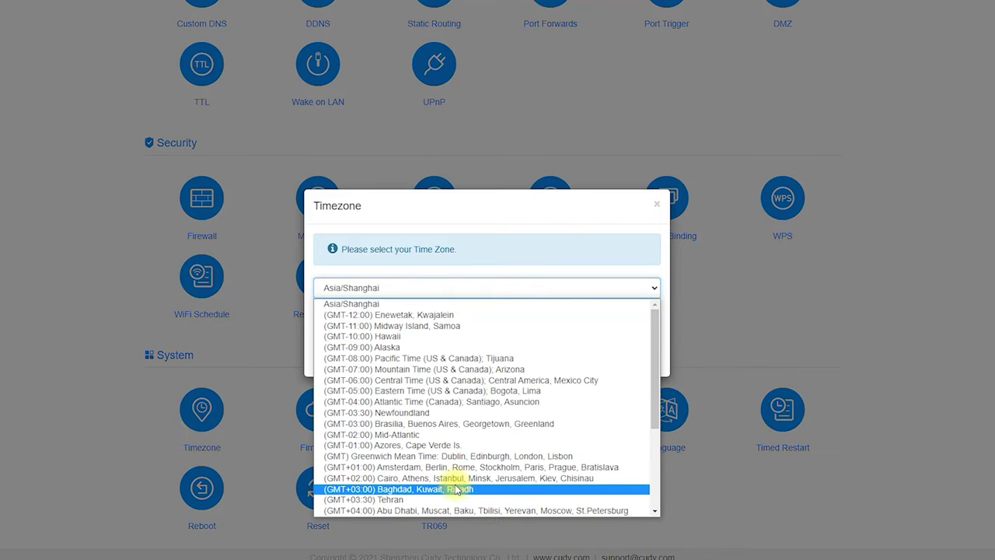
{"action": "left_click", "coordinate": [656, 205]}
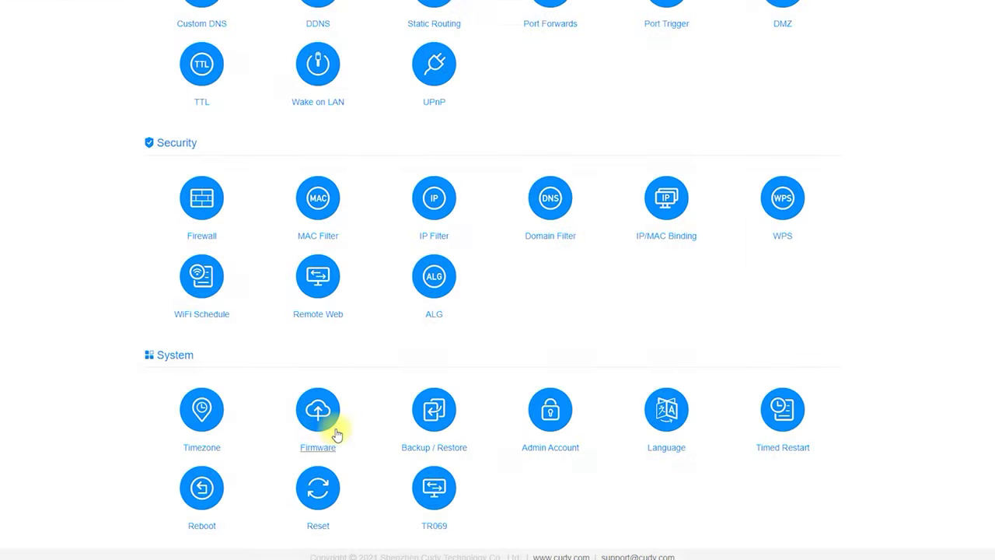
{"action": "left_click", "coordinate": [337, 434]}
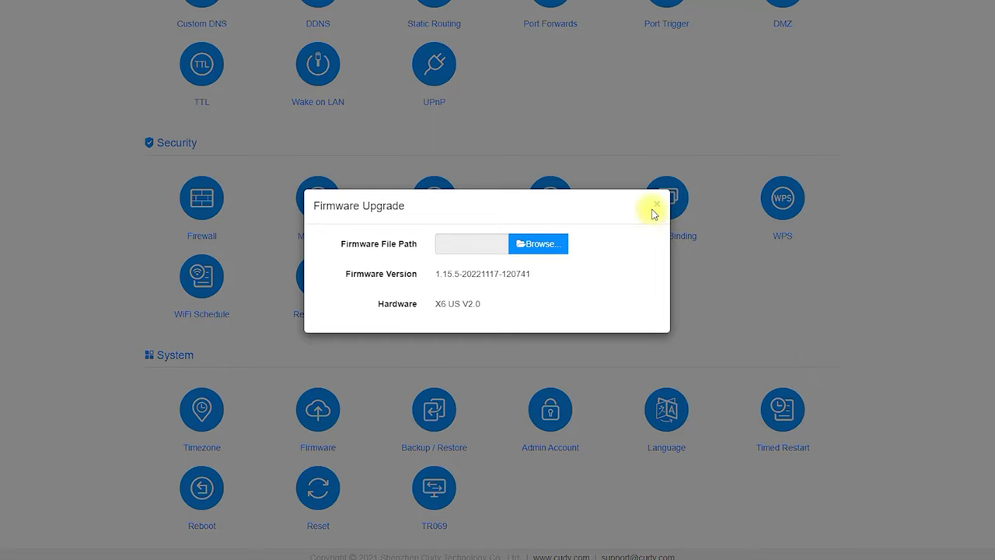
{"action": "left_click", "coordinate": [655, 204]}
{"action": "left_click", "coordinate": [451, 413]}
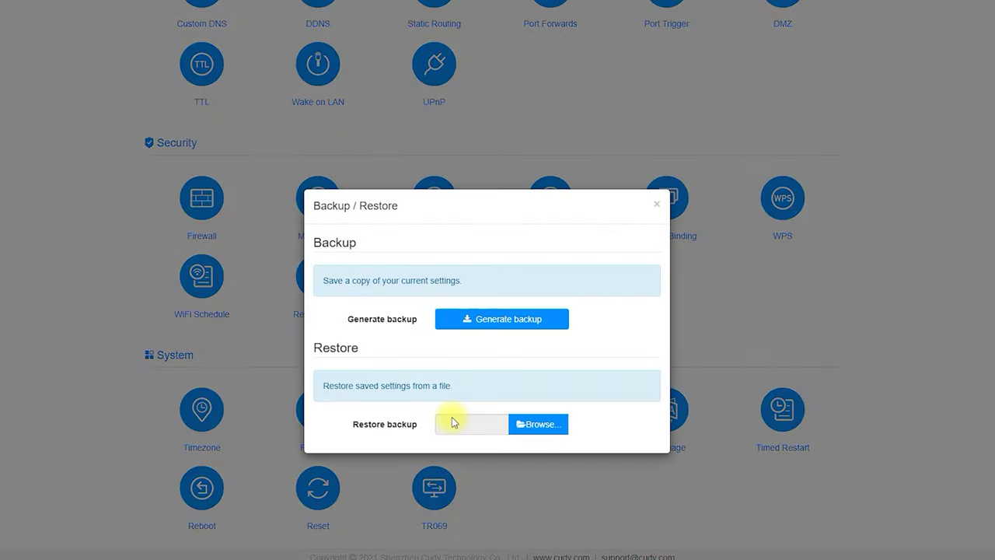
{"action": "left_click", "coordinate": [655, 205]}
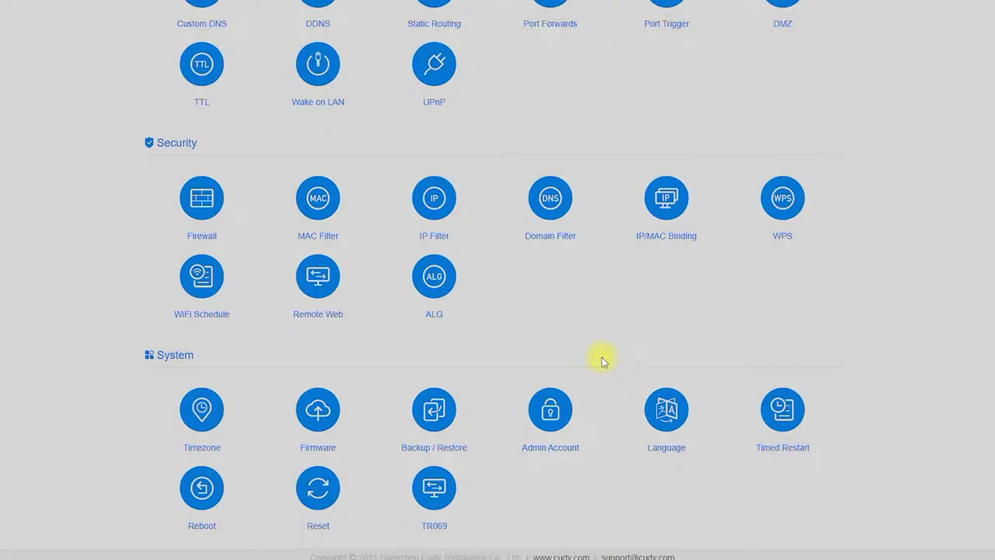
{"action": "left_click", "coordinate": [549, 409]}
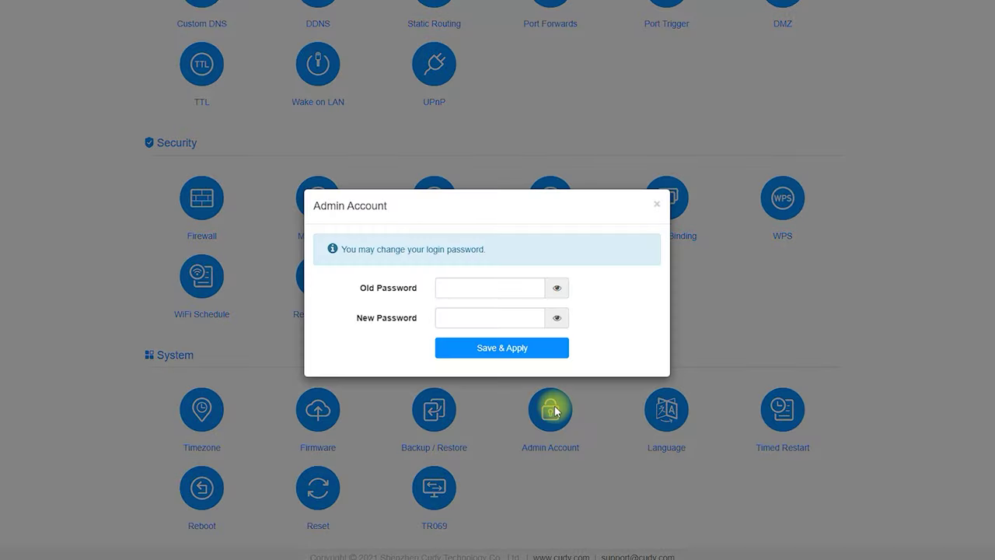
{"action": "left_click", "coordinate": [657, 206]}
{"action": "left_click", "coordinate": [663, 407]}
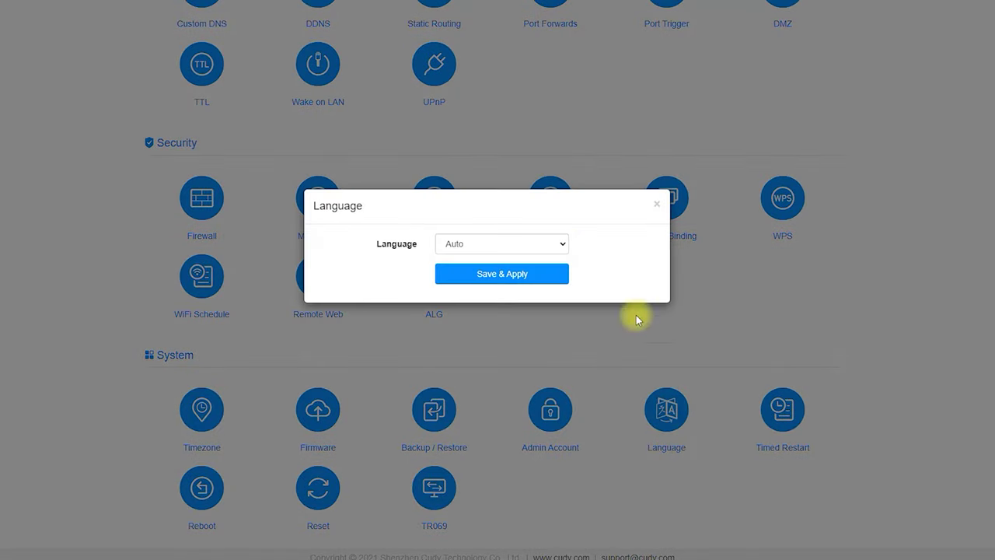
{"action": "left_click", "coordinate": [656, 206]}
{"action": "left_click", "coordinate": [789, 442]}
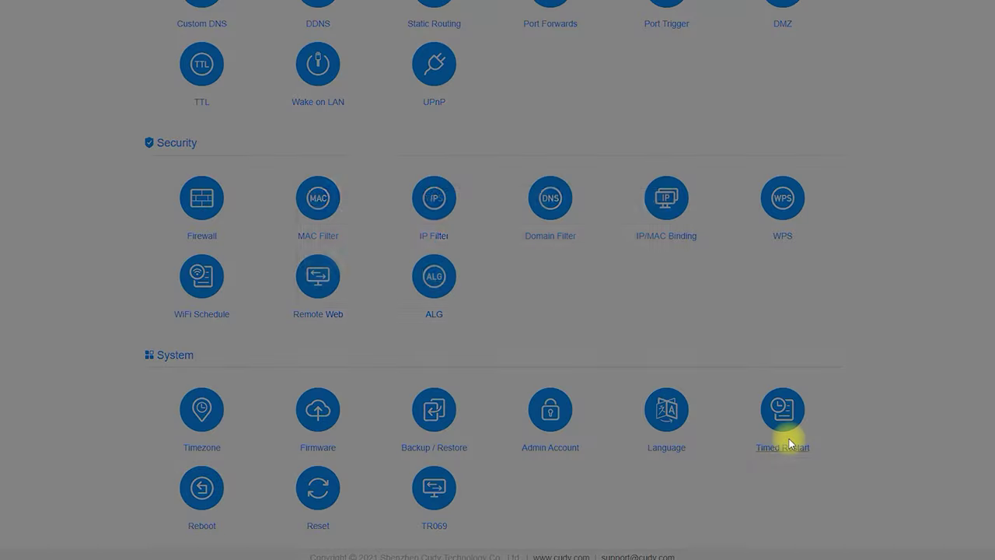
{"action": "left_click", "coordinate": [656, 206]}
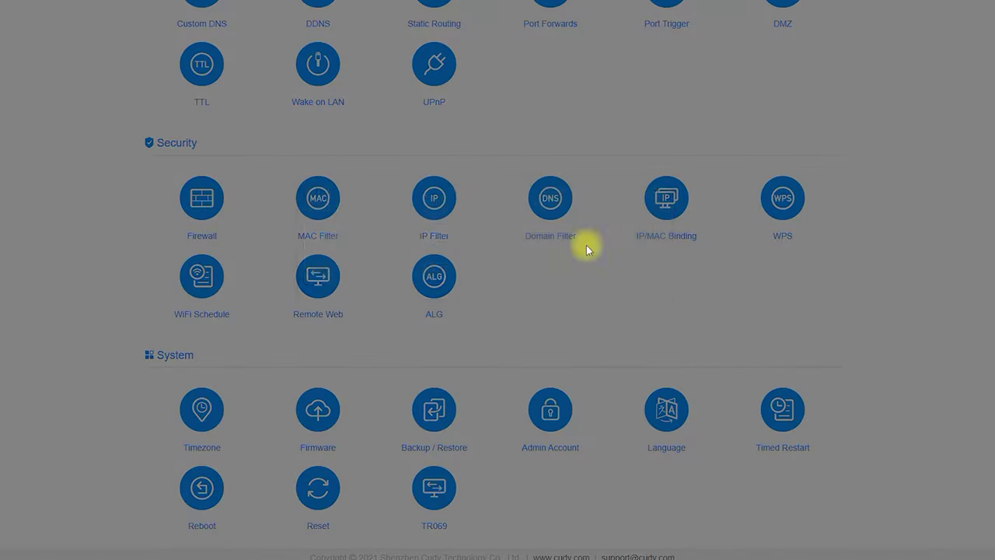
{"action": "left_click", "coordinate": [434, 490]}
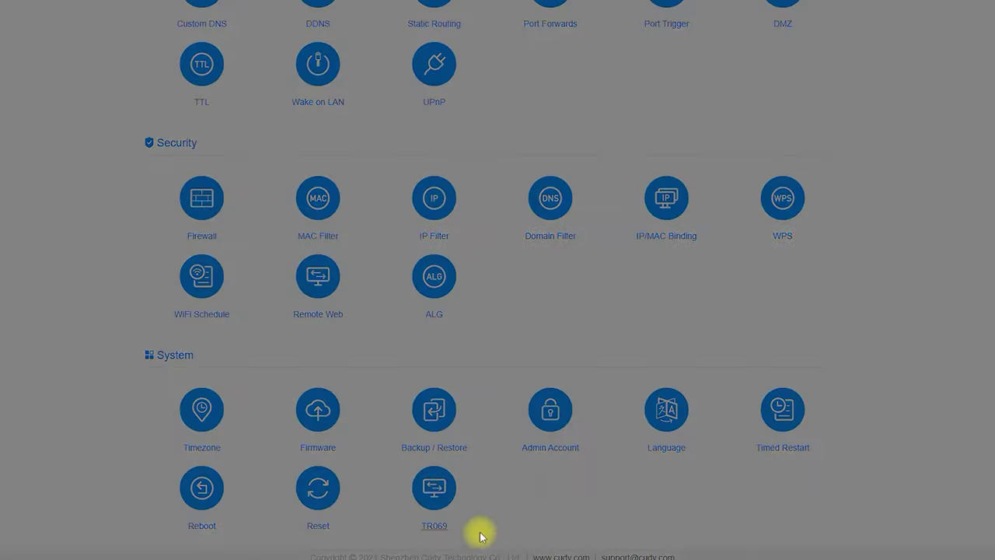
{"action": "left_click", "coordinate": [449, 243]}
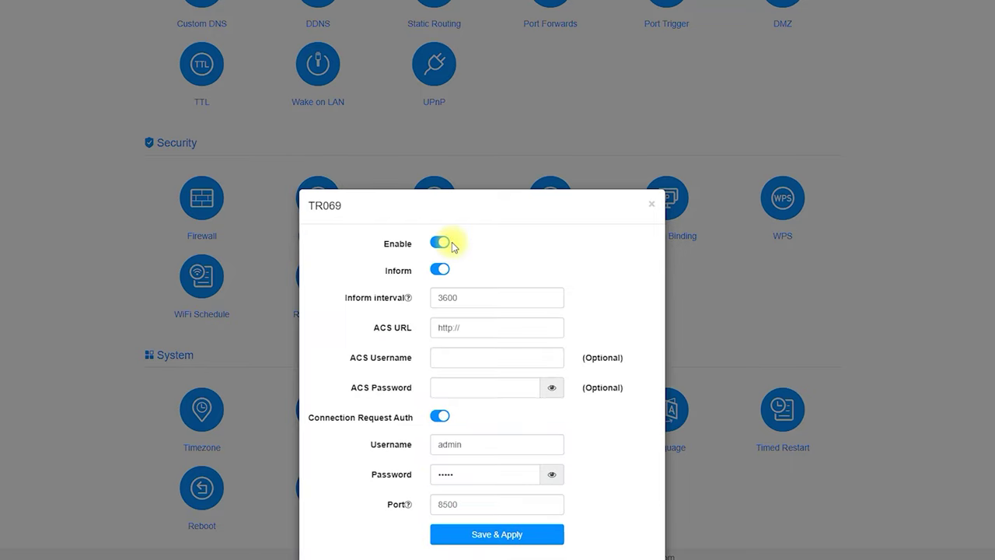
{"action": "scroll", "coordinate": [506, 468], "scroll_direction": "down", "scroll_amount": 1}
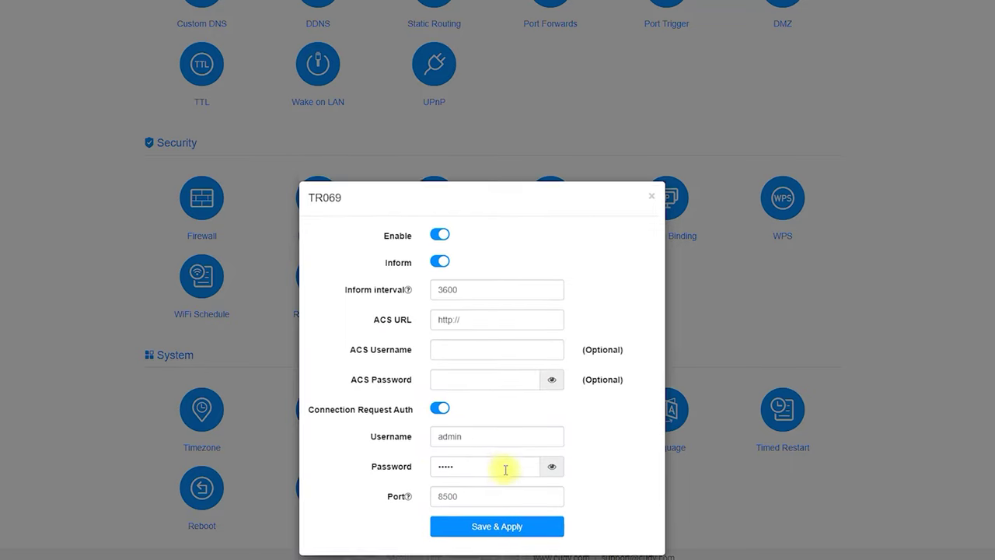
{"action": "scroll", "coordinate": [505, 474], "scroll_direction": "up", "scroll_amount": 1}
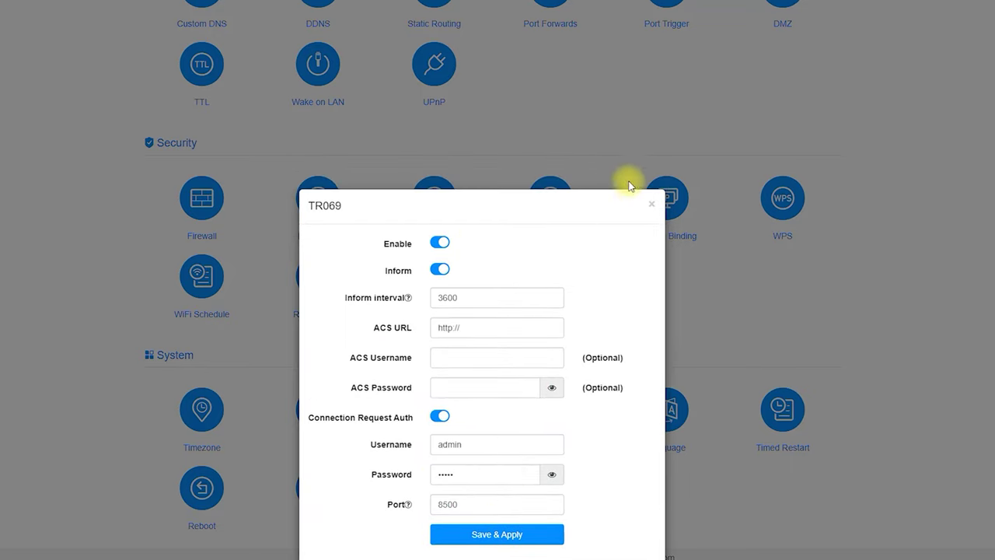
{"action": "left_click", "coordinate": [650, 203]}
{"action": "scroll", "coordinate": [579, 357], "scroll_direction": "up", "scroll_amount": 5}
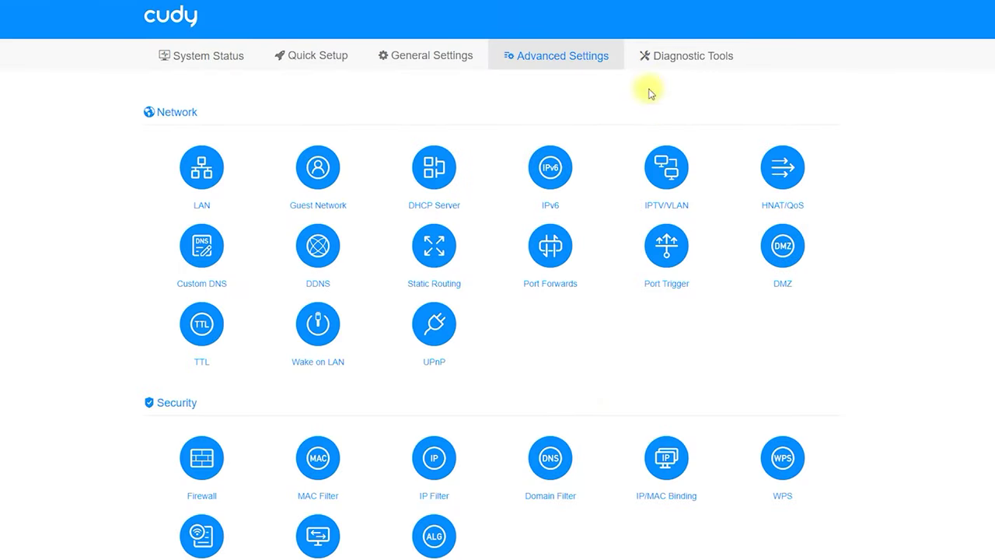
Run the overall router Diagnosis check from the Diagnostic Tools tab.
{"action": "left_click", "coordinate": [692, 55]}
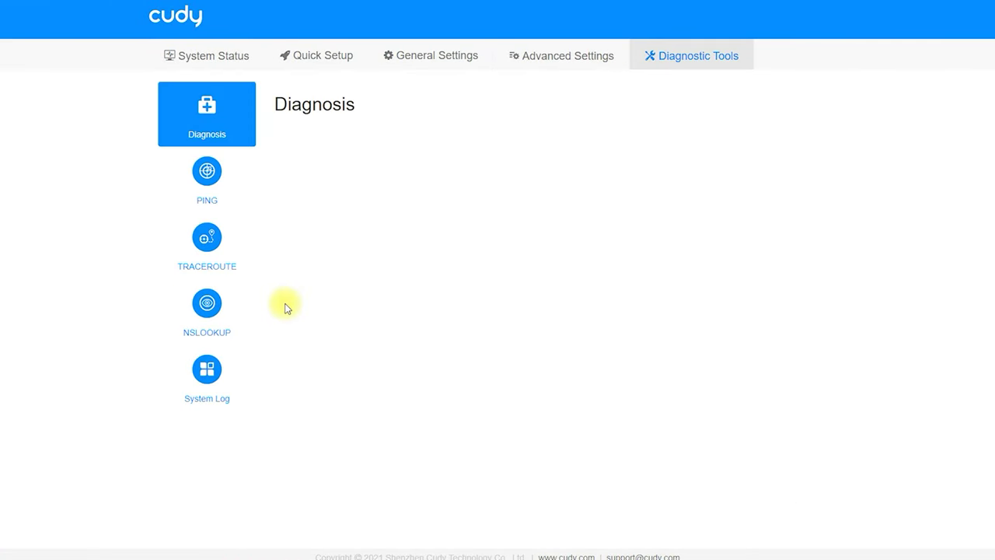
{"action": "left_click", "coordinate": [553, 209]}
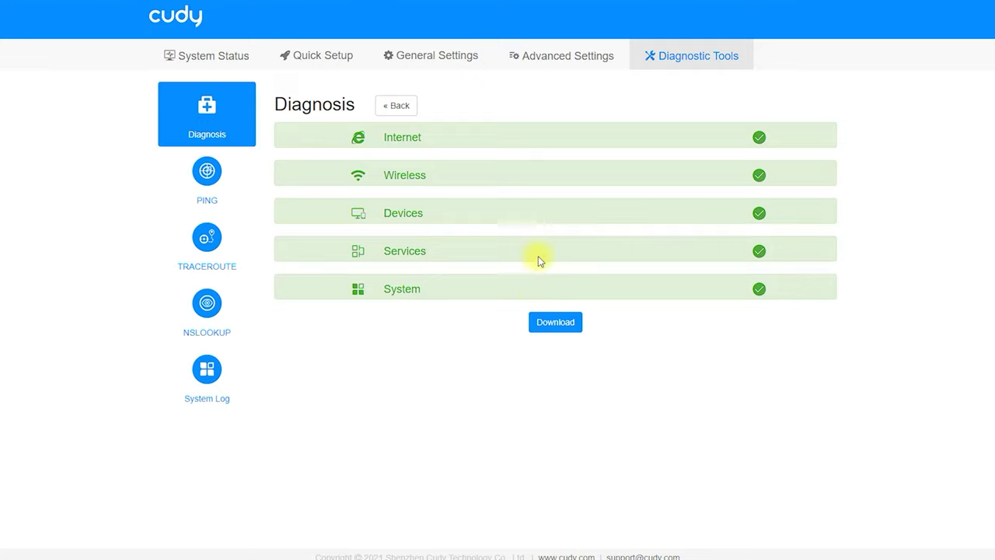
Ping 8.8.8.8, then begin entering the Traceroute target address.
{"action": "left_click", "coordinate": [206, 183]}
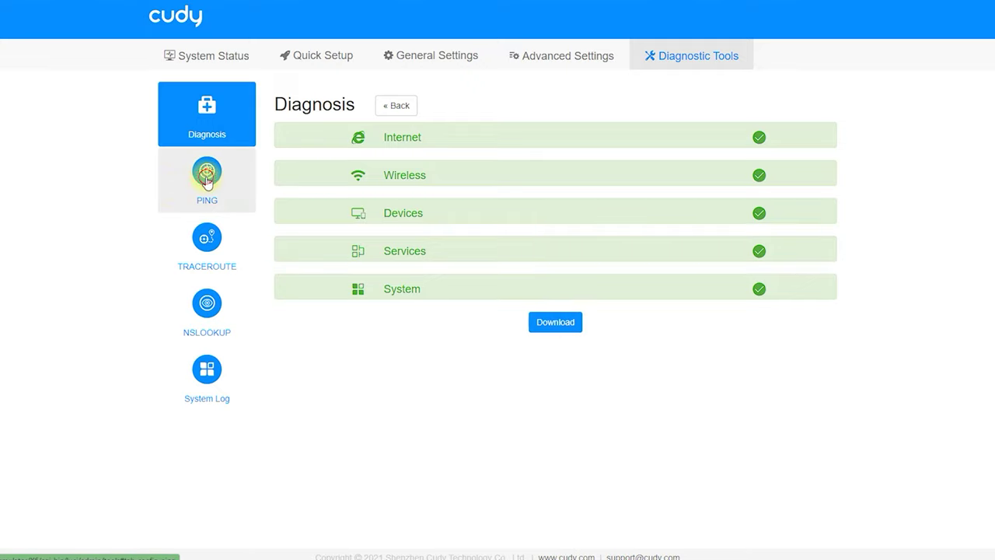
{"action": "left_click", "coordinate": [568, 107]}
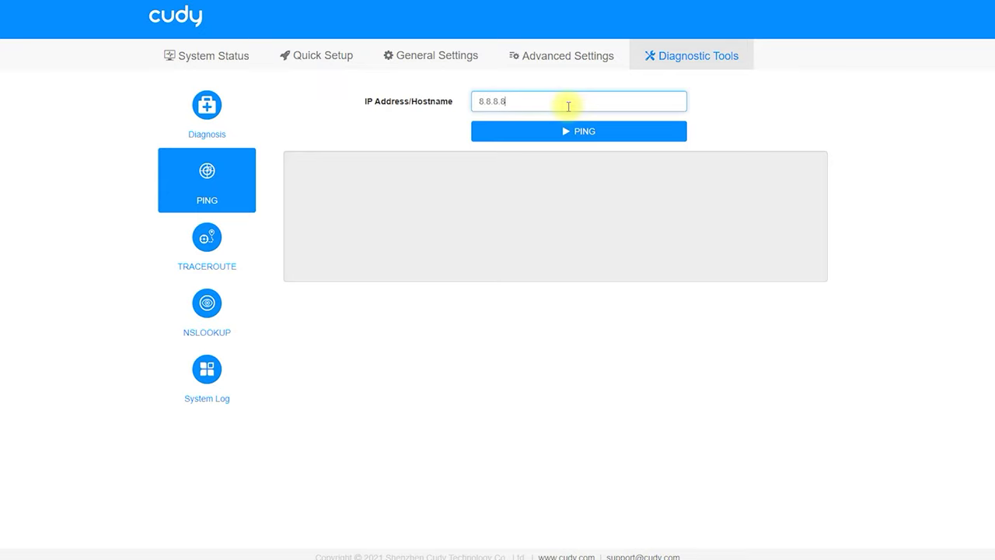
{"action": "left_click", "coordinate": [582, 133]}
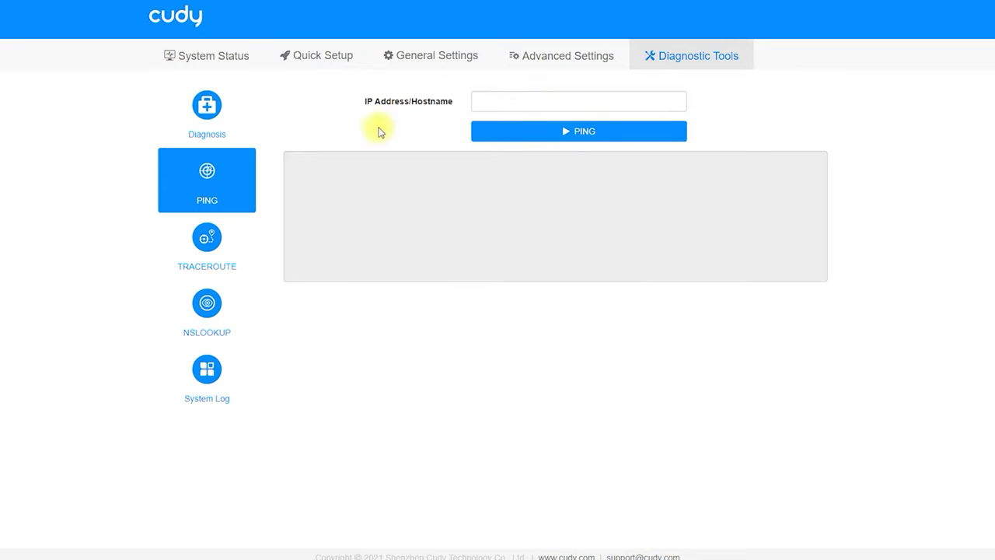
{"action": "left_click", "coordinate": [218, 243]}
{"action": "left_click", "coordinate": [488, 109]}
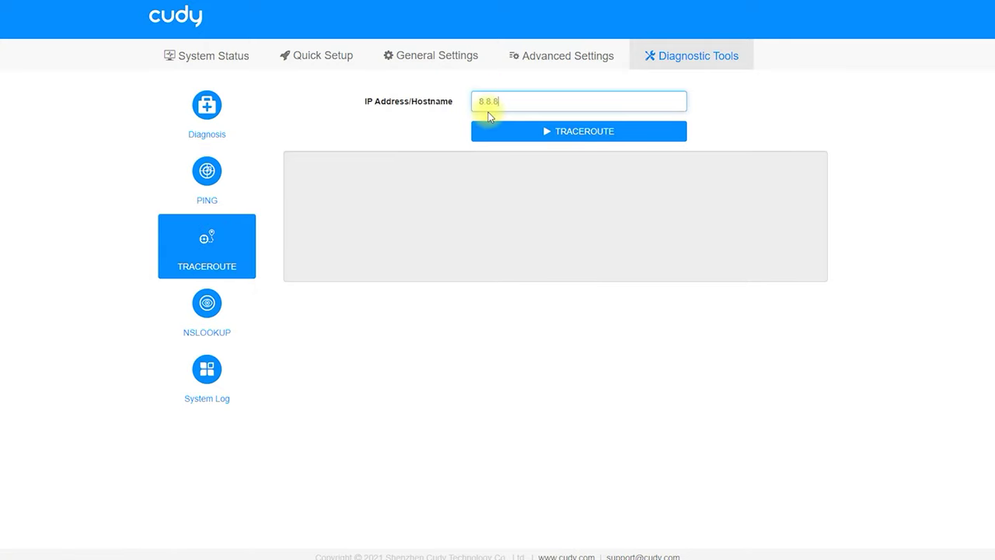